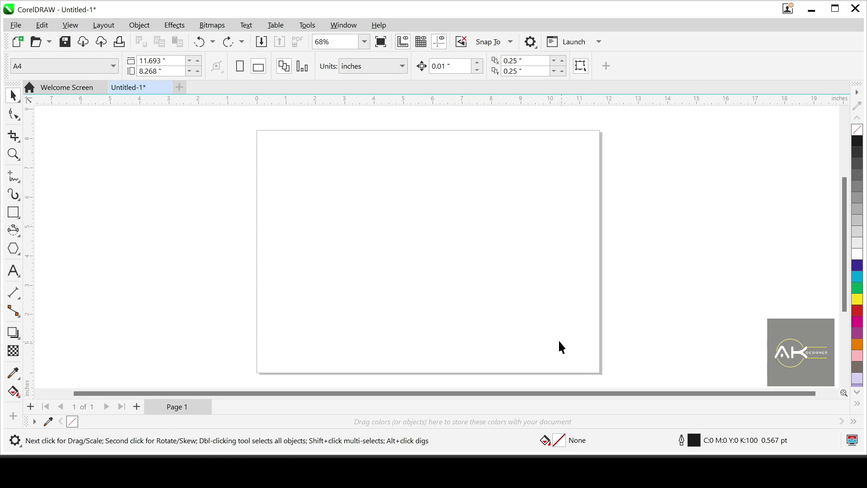
{"action": "left_click", "coordinate": [14, 230]}
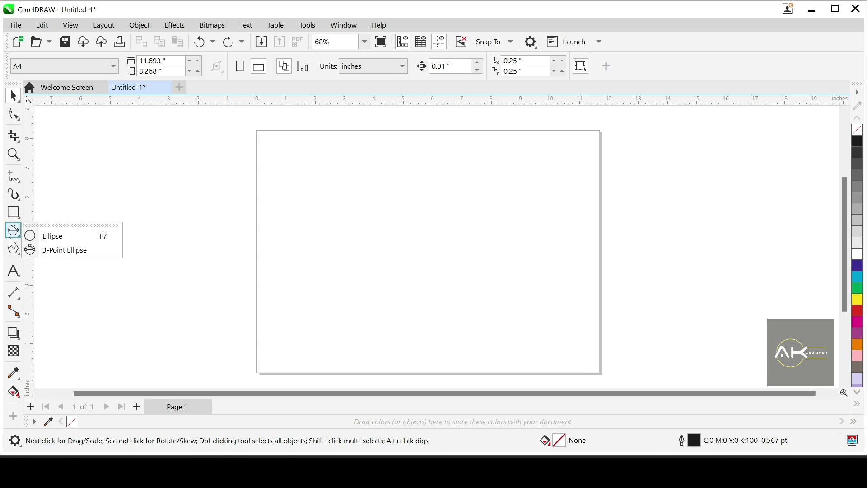
{"action": "left_click", "coordinate": [59, 242]}
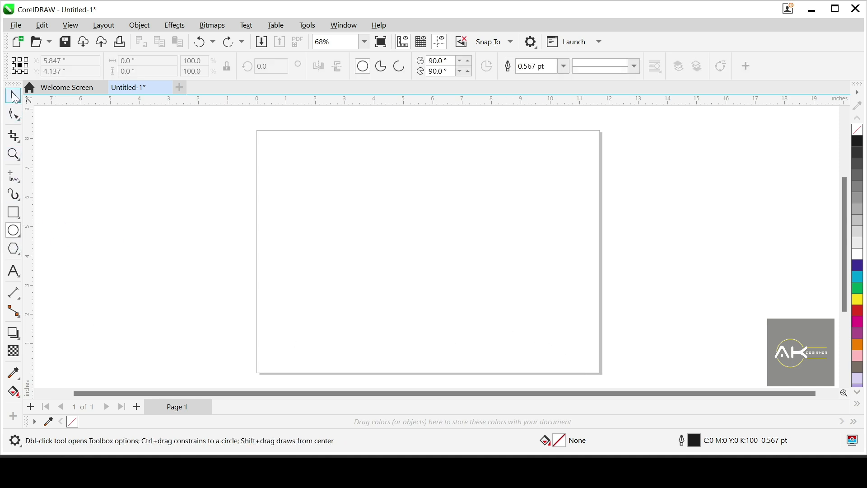
{"action": "left_click", "coordinate": [13, 96]}
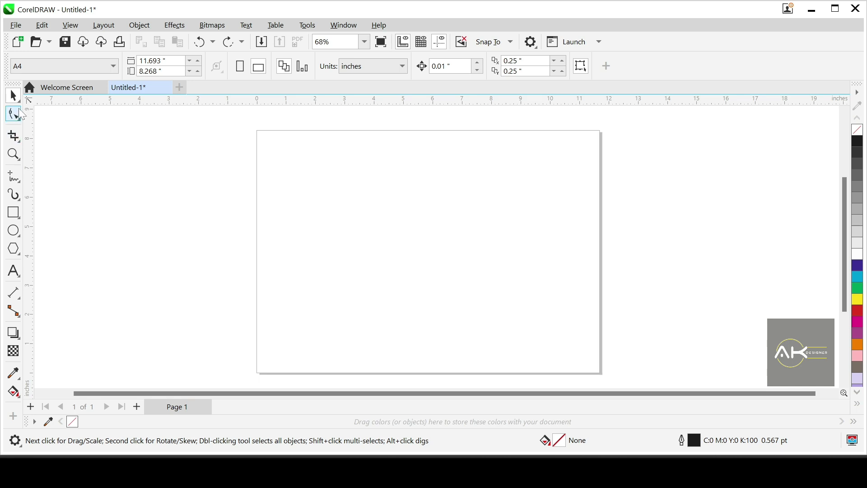
{"action": "left_click", "coordinate": [15, 230]}
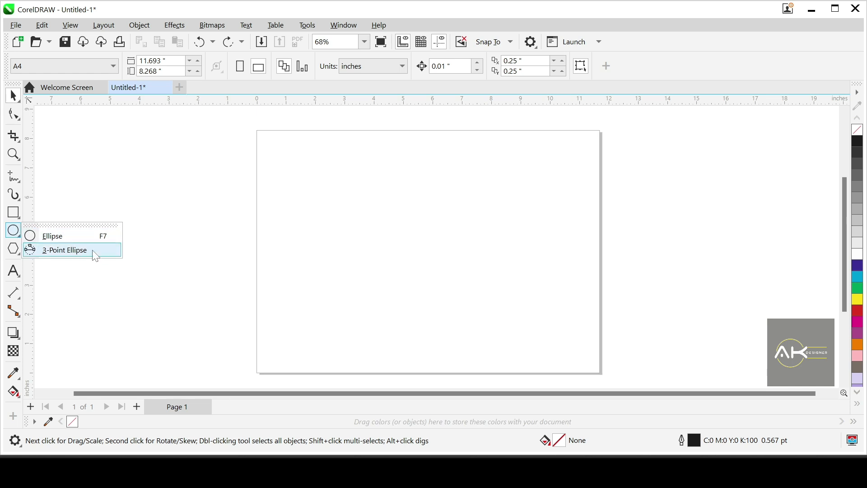
{"action": "left_click", "coordinate": [14, 213]}
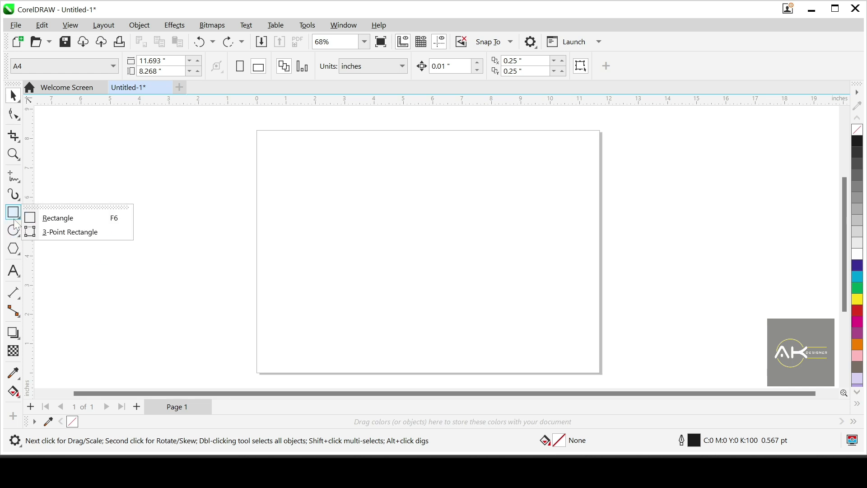
{"action": "left_click", "coordinate": [14, 230]}
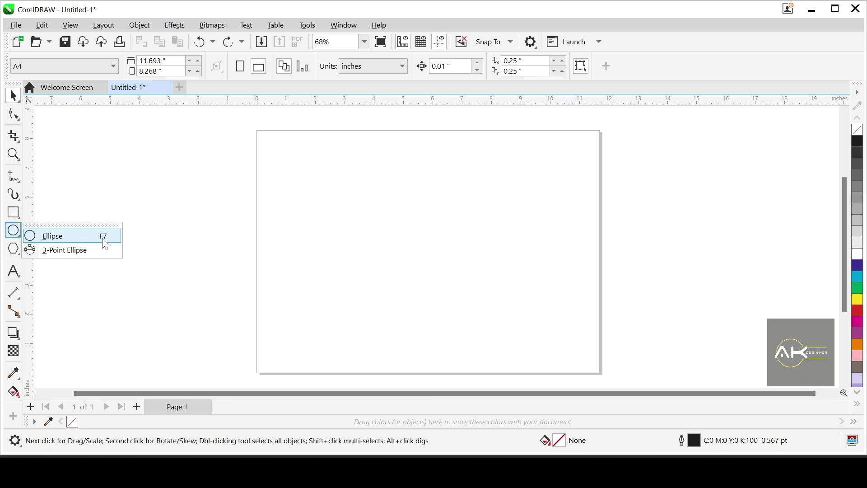
{"action": "left_click", "coordinate": [15, 96]}
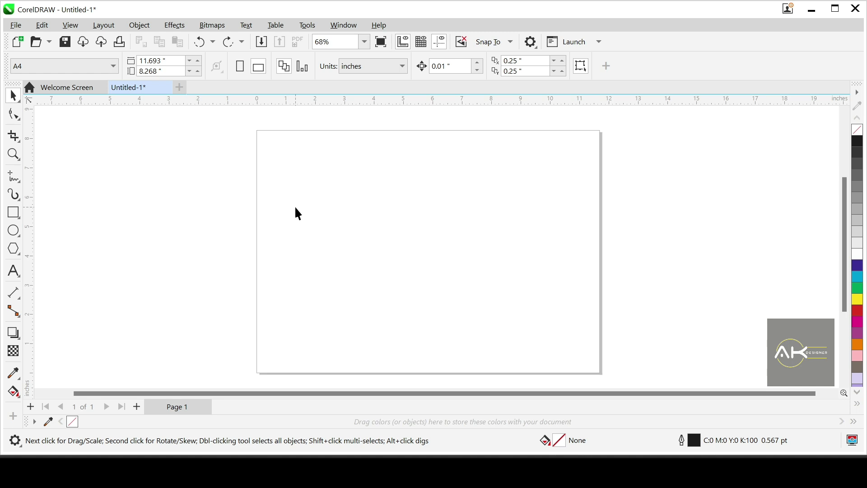
Step: Draw six freehand ellipses of varied sizes and proportions across the page with the Ellipse tool
{"action": "key", "text": "F7"}
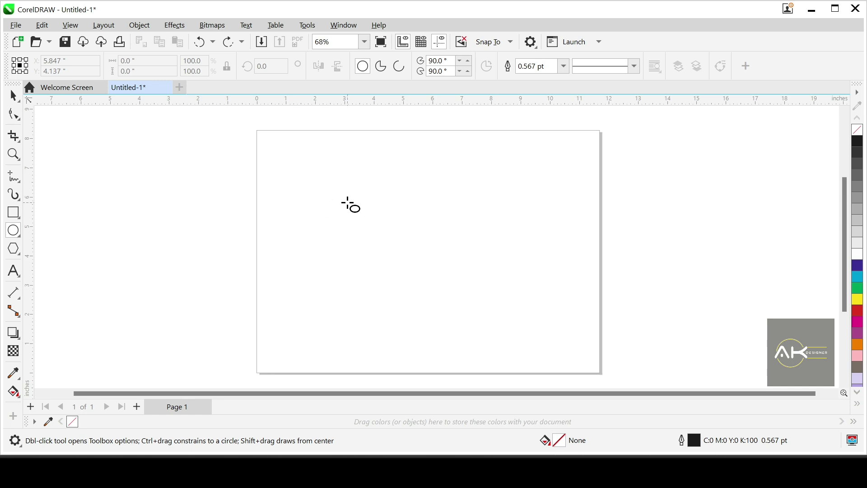
{"action": "left_click_drag", "start_coordinate": [292, 168], "coordinate": [344, 196]}
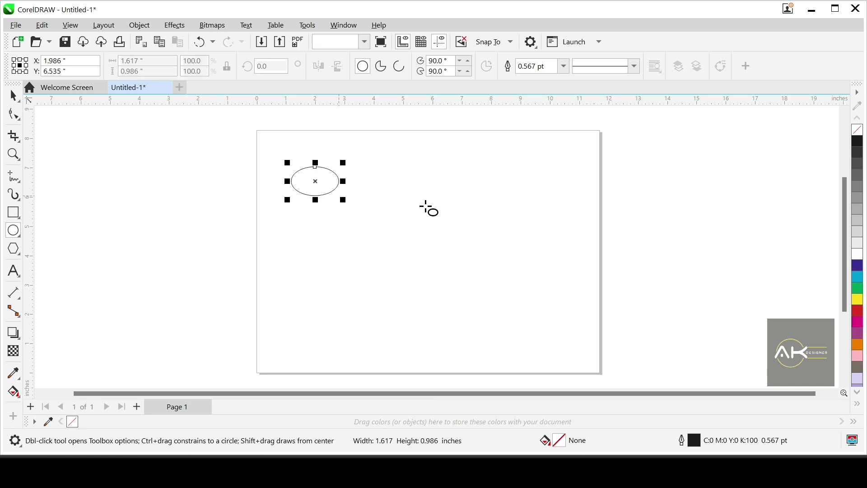
{"action": "left_click_drag", "start_coordinate": [426, 208], "coordinate": [370, 274]}
{"action": "left_click_drag", "start_coordinate": [258, 262], "coordinate": [361, 283]}
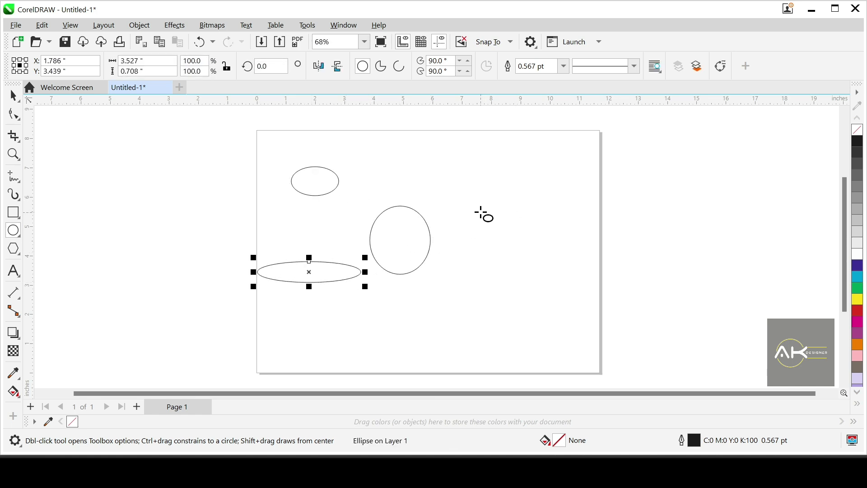
{"action": "left_click_drag", "start_coordinate": [478, 209], "coordinate": [529, 277]}
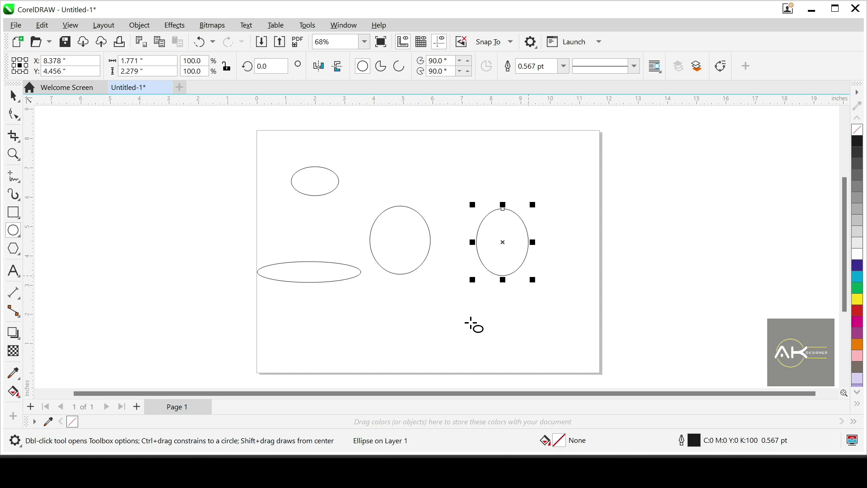
{"action": "left_click_drag", "start_coordinate": [382, 305], "coordinate": [518, 321]}
{"action": "left_click_drag", "start_coordinate": [544, 268], "coordinate": [575, 344]}
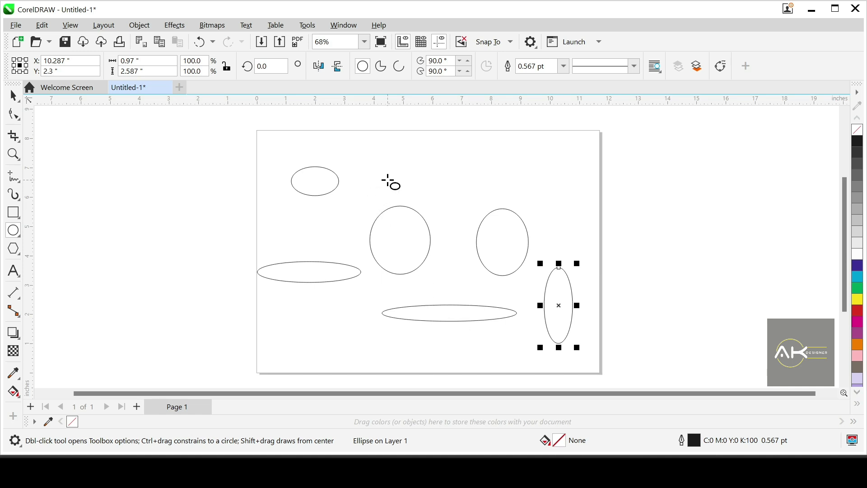
Step: Undo the drawing of all the ellipses until the page is empty
{"action": "key", "text": "ctrl+z"}
{"action": "key", "text": "ctrl+z"}
{"action": "key", "text": "ctrl+z"}
{"action": "key", "text": "ctrl+z"}
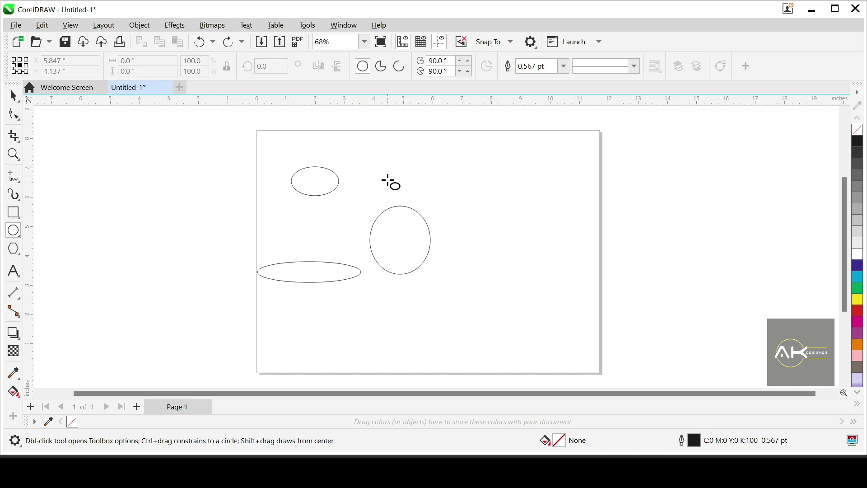
{"action": "key", "text": "ctrl+z"}
{"action": "key", "text": "ctrl+z"}
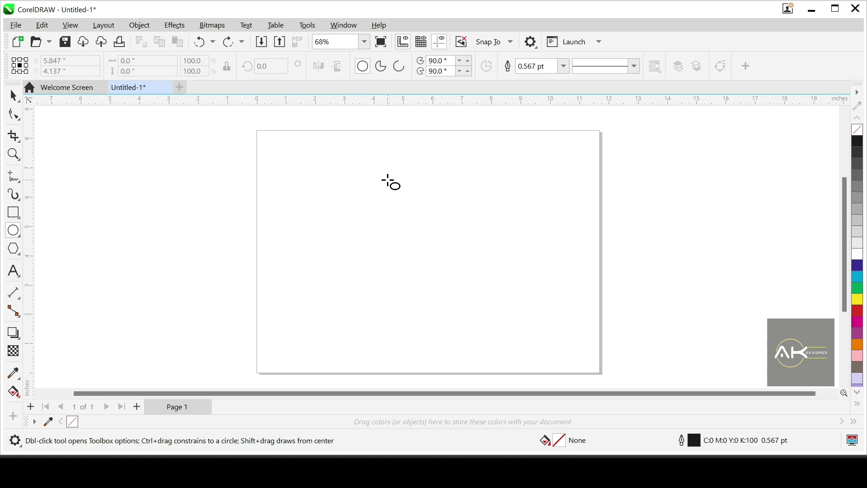
Step: Draw a nearly round ellipse in the upper middle of the page and set its width and height to 2 inches
{"action": "left_click_drag", "start_coordinate": [345, 170], "coordinate": [414, 240]}
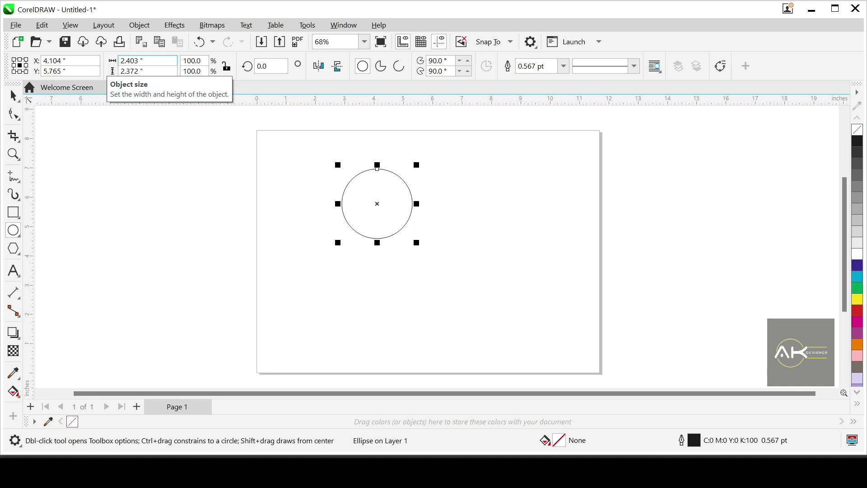
{"action": "left_click", "coordinate": [145, 60]}
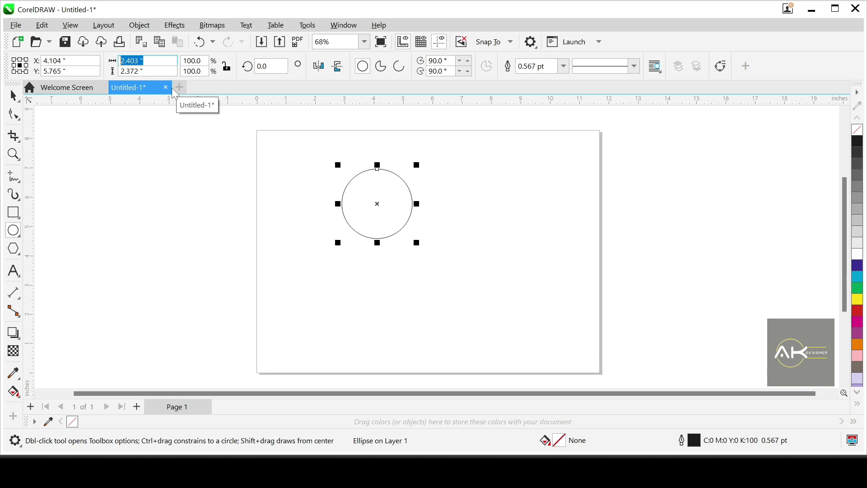
{"action": "type", "text": "2"}
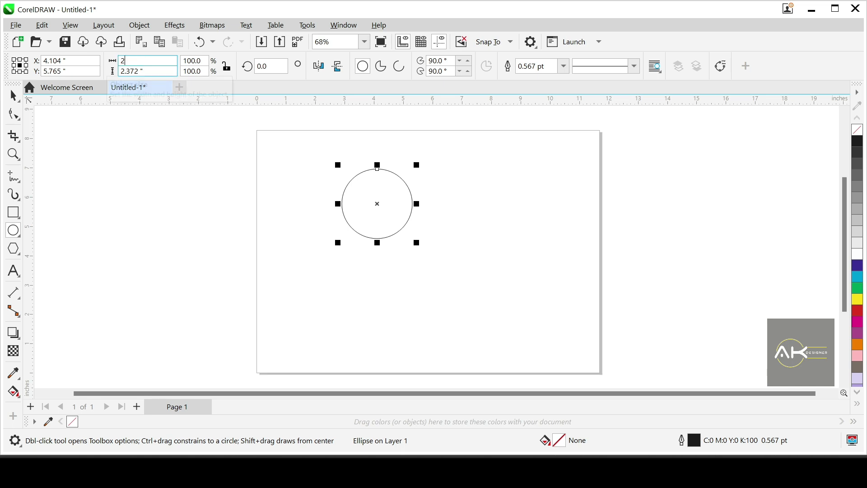
{"action": "key", "text": "Tab"}
{"action": "type", "text": "2"}
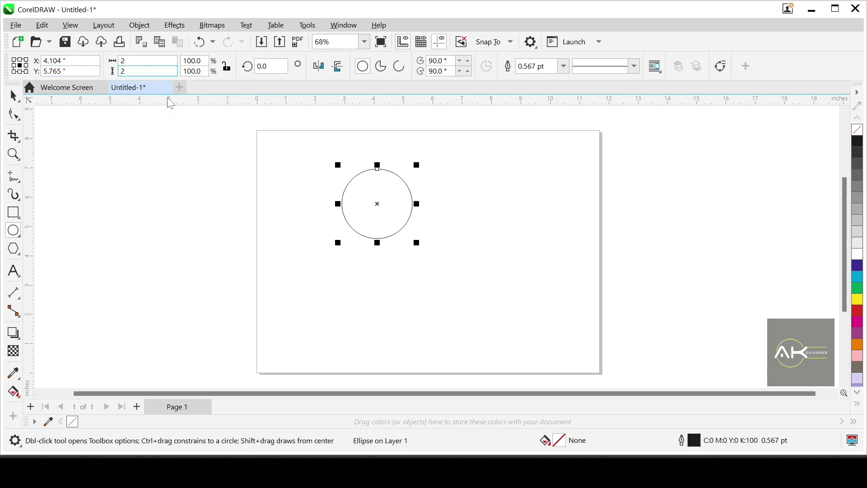
{"action": "key", "text": "Return"}
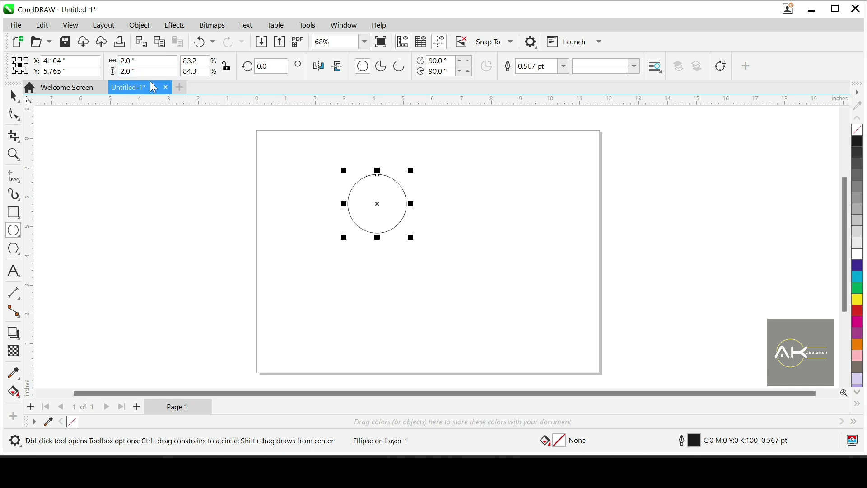
Step: Move the 2-inch circle off the page, beside its upper left edge, and deselect it
{"action": "left_click", "coordinate": [13, 95]}
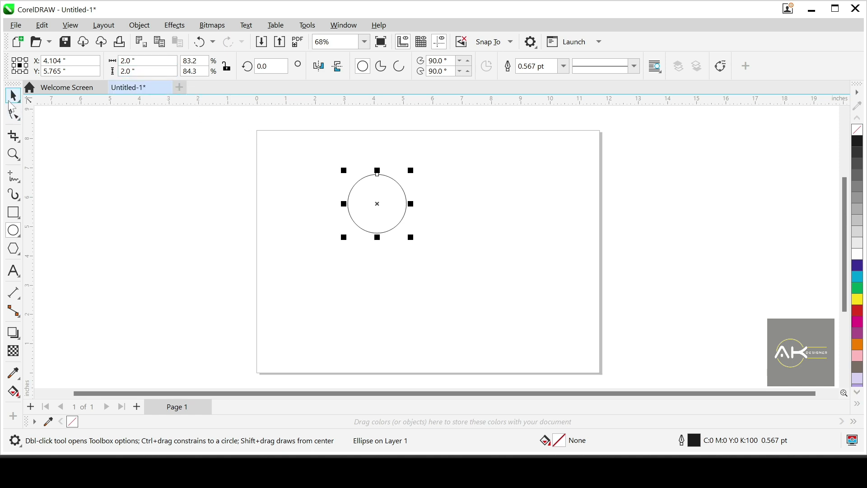
{"action": "left_click_drag", "start_coordinate": [363, 203], "coordinate": [294, 175]}
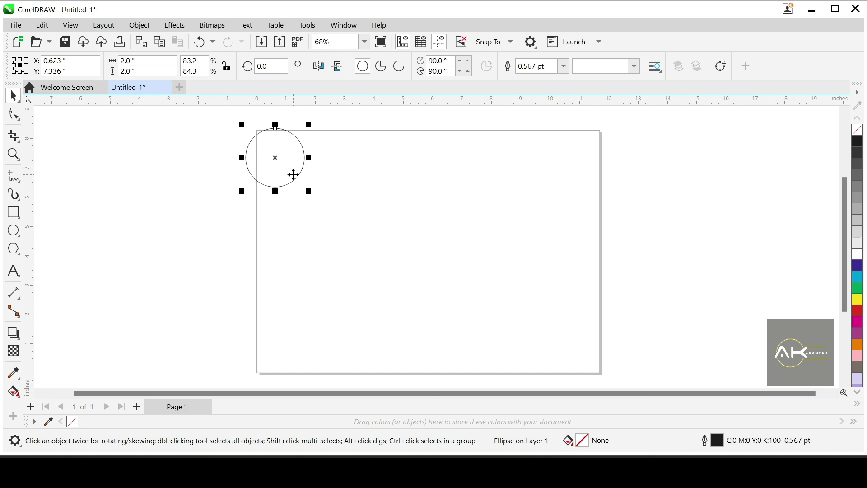
{"action": "left_click_drag", "start_coordinate": [294, 176], "coordinate": [247, 174]}
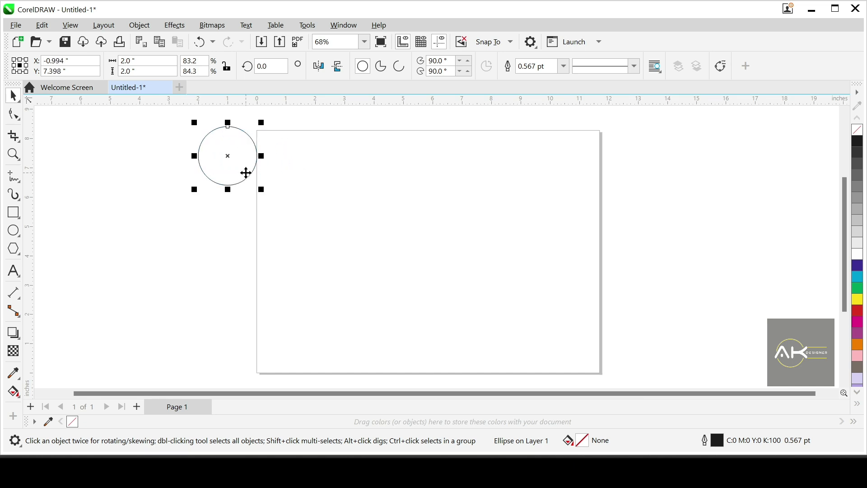
{"action": "left_click", "coordinate": [159, 233]}
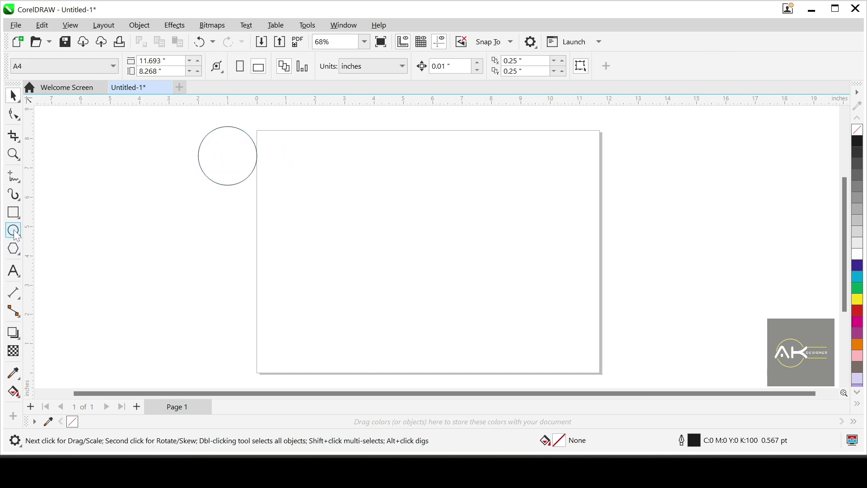
Step: Draw a perfect circle about 5.2 inches in diameter on the page and check its width and height
{"action": "left_click", "coordinate": [14, 231]}
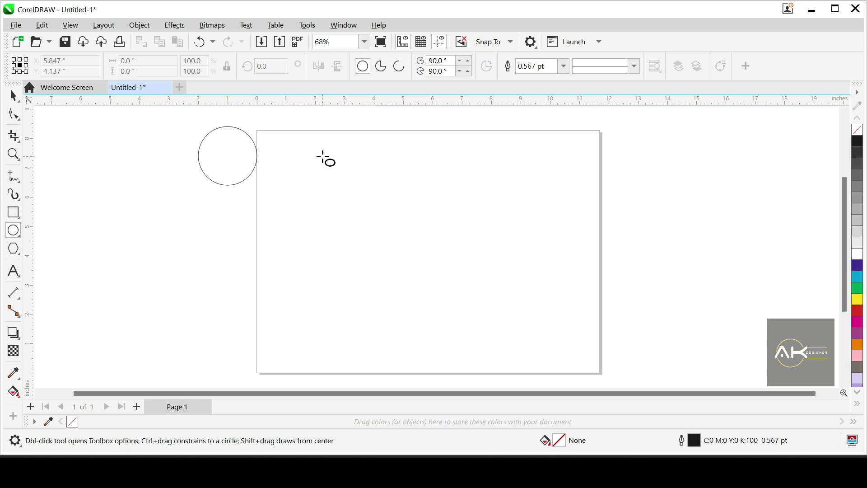
{"action": "left_click_drag", "start_coordinate": [323, 156], "coordinate": [416, 218]}
{"action": "mouse_move", "coordinate": [436, 229]}
{"action": "left_mouse_down"}
{"action": "mouse_move", "coordinate": [458, 206]}
{"action": "mouse_move", "coordinate": [439, 235]}
{"action": "mouse_move", "coordinate": [453, 228]}
{"action": "mouse_move", "coordinate": [441, 229]}
{"action": "mouse_move", "coordinate": [476, 282]}
{"action": "left_mouse_up"}
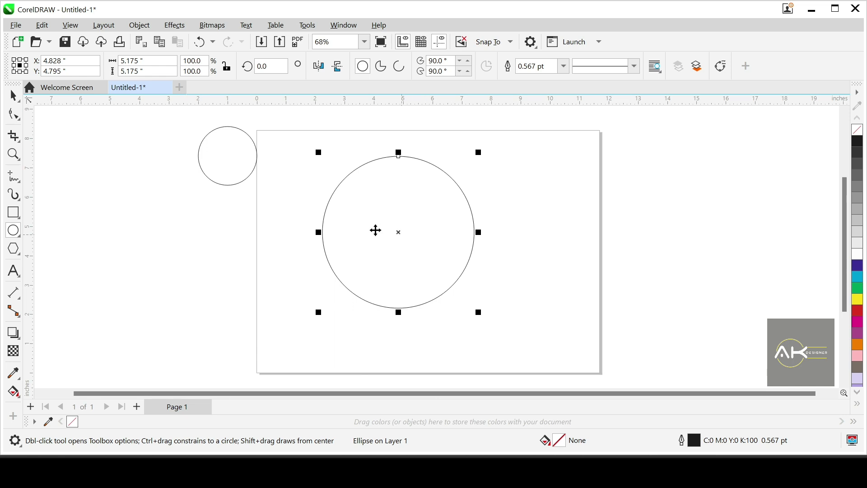
{"action": "key", "text": "space"}
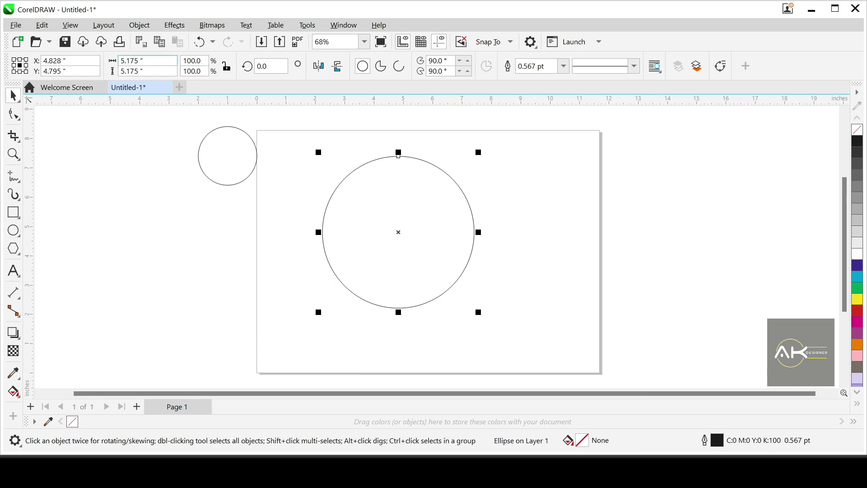
{"action": "left_click", "coordinate": [112, 62]}
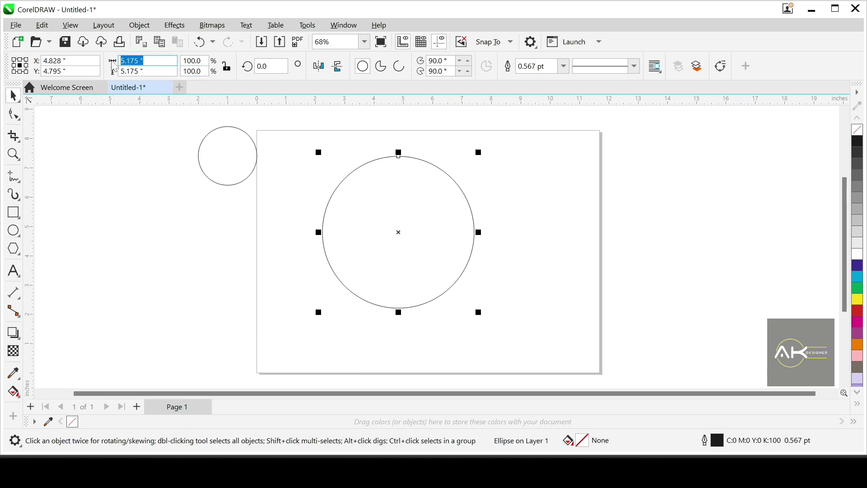
{"action": "left_click", "coordinate": [146, 142]}
{"action": "left_click", "coordinate": [328, 204]}
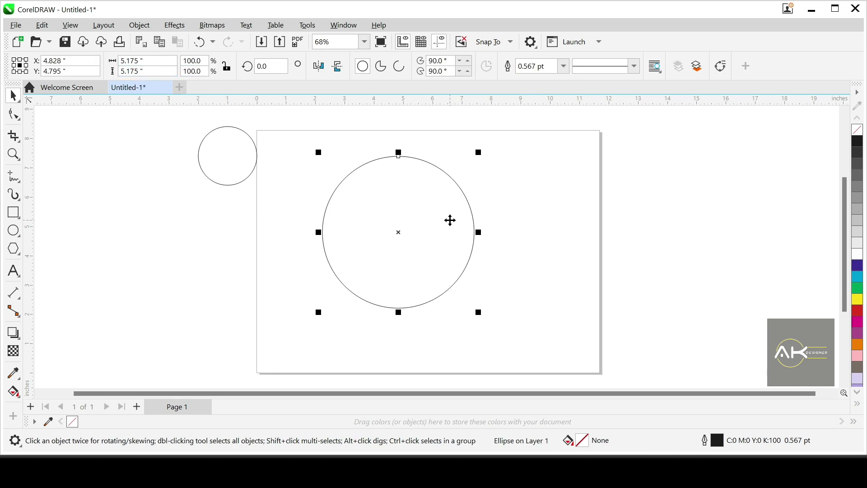
Step: Delete the large circle on the page and the small circle beside it
{"action": "key", "text": "Delete"}
{"action": "left_click", "coordinate": [212, 178]}
{"action": "key", "text": "Delete"}
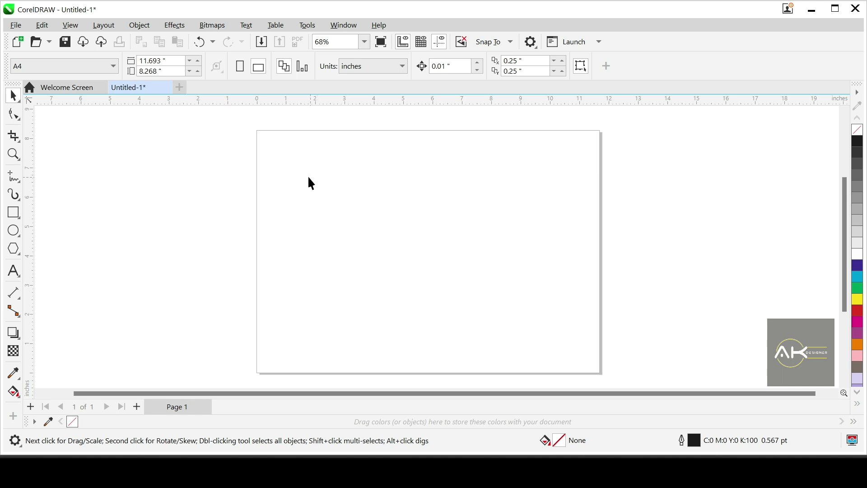
Step: Draw a perfect circle about 3.9 inches in diameter near the middle of the page
{"action": "scroll", "coordinate": [303, 176], "scroll_direction": "down", "scroll_amount": 1}
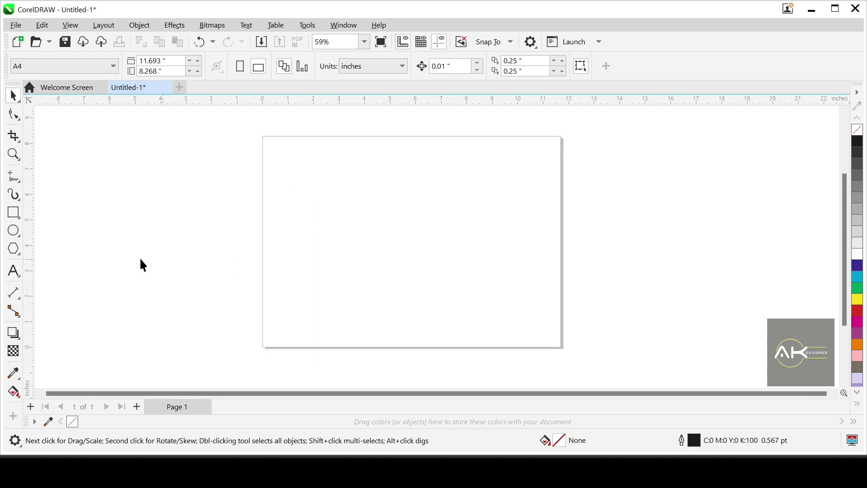
{"action": "left_click", "coordinate": [18, 231]}
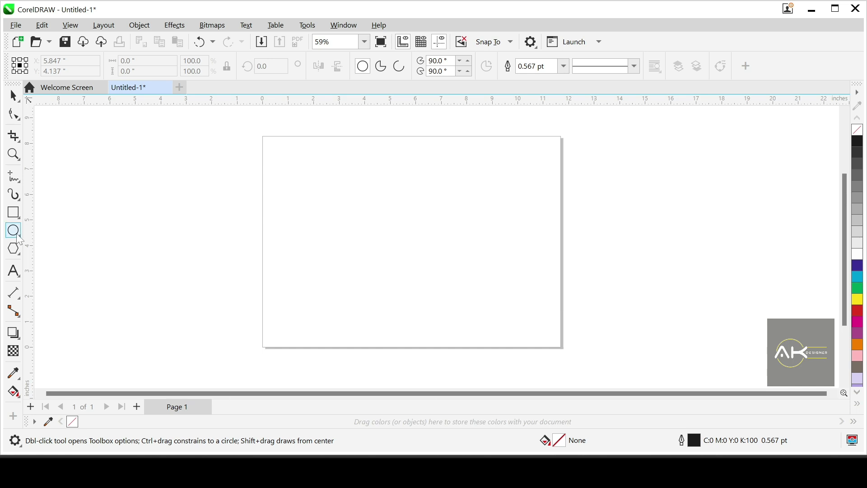
{"action": "left_click_drag", "start_coordinate": [332, 178], "coordinate": [418, 277]}
{"action": "scroll", "coordinate": [460, 228], "scroll_direction": "up", "scroll_amount": 1}
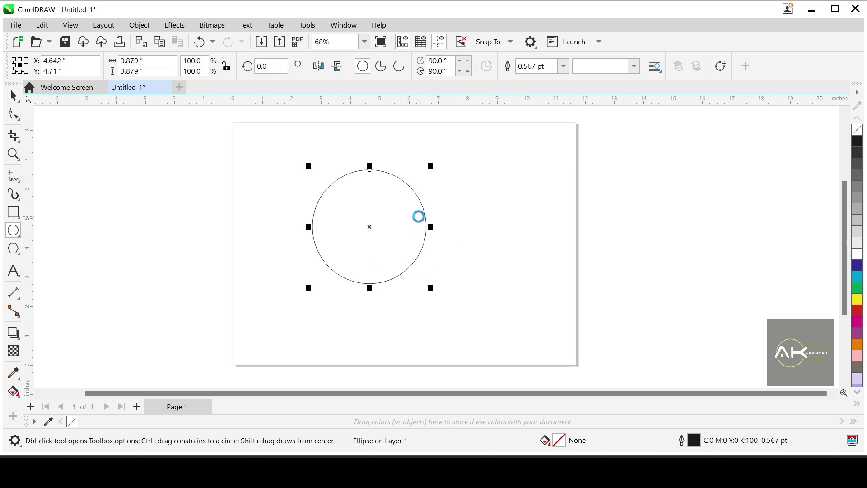
Step: Stretch the circle horizontally to the right into an ellipse about 7.6 inches wide, keeping its height
{"action": "key", "text": "space"}
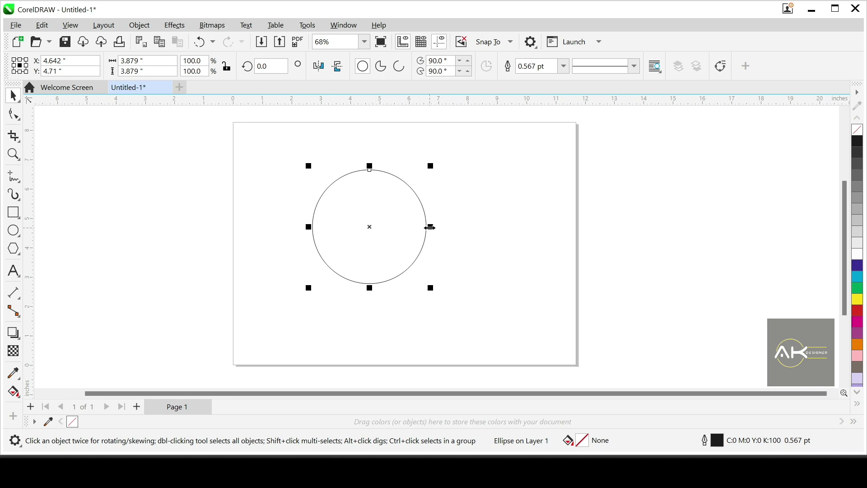
{"action": "left_click_drag", "start_coordinate": [431, 227], "coordinate": [496, 235]}
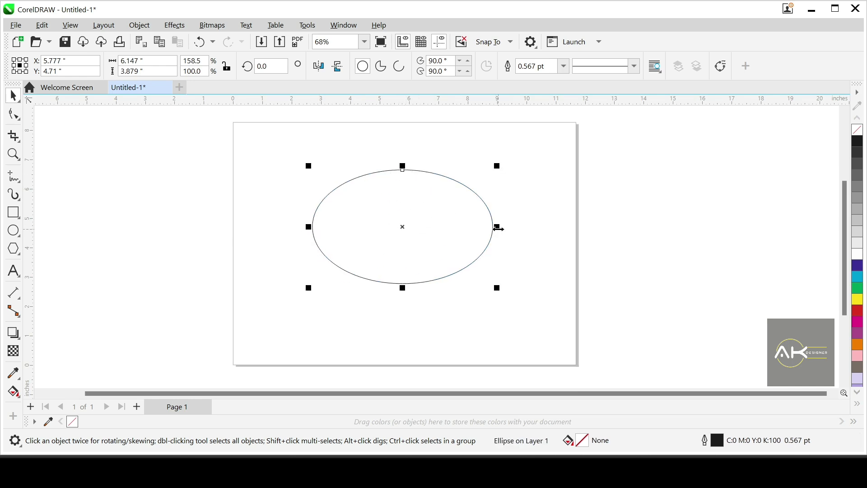
{"action": "left_click_drag", "start_coordinate": [498, 228], "coordinate": [541, 237]}
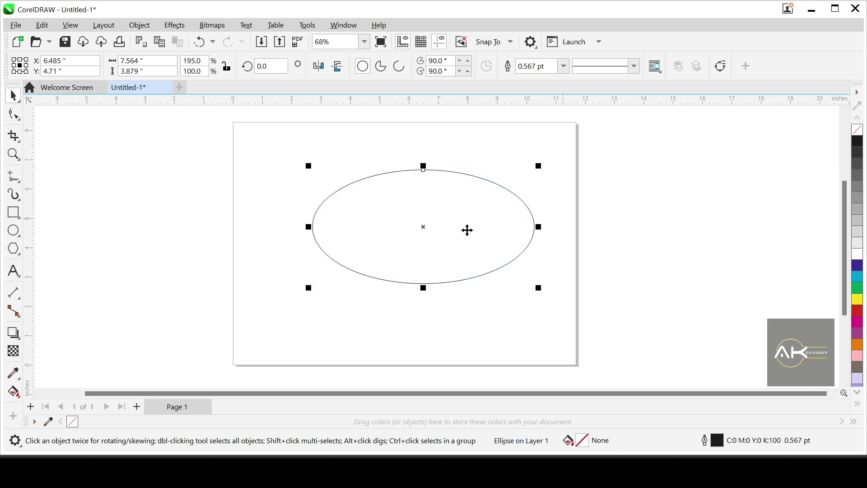
Step: Stretch the ellipse downward to about 5.8 inches tall and move it up and left on the page
{"action": "left_click_drag", "start_coordinate": [425, 285], "coordinate": [424, 346]}
{"action": "left_click_drag", "start_coordinate": [417, 255], "coordinate": [383, 221]}
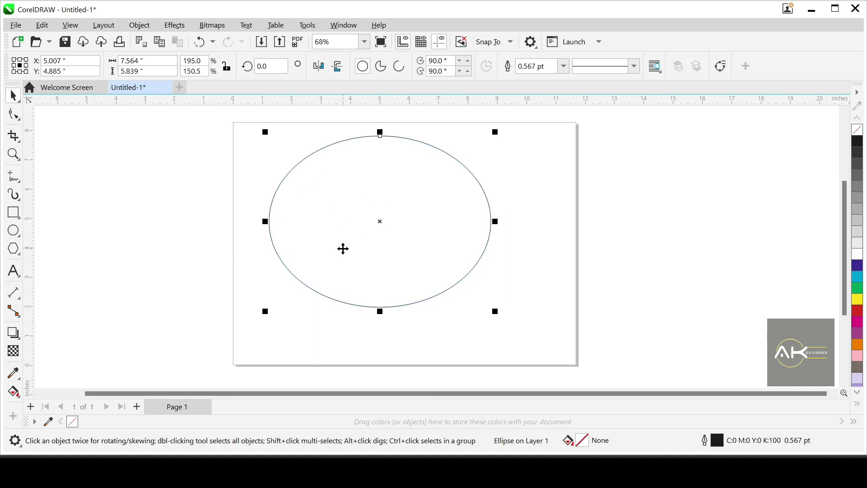
Step: Undo the last move and both stretches of the ellipse, going back to the circle
{"action": "key", "text": "ctrl+z"}
{"action": "key", "text": "ctrl+z"}
{"action": "key", "text": "ctrl+z"}
{"action": "key", "text": "ctrl+z"}
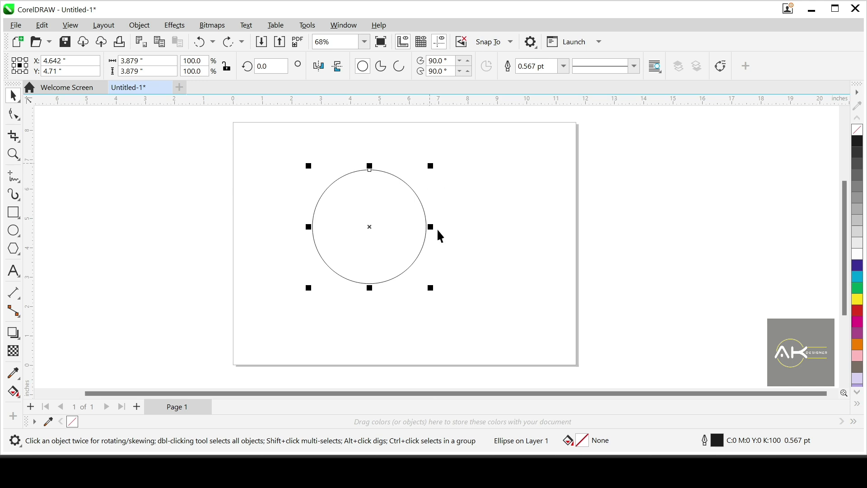
Step: Enlarge the circle proportionally to about 6.3 inches in diameter and move it up and left within the page
{"action": "left_click_drag", "start_coordinate": [433, 291], "coordinate": [521, 360]}
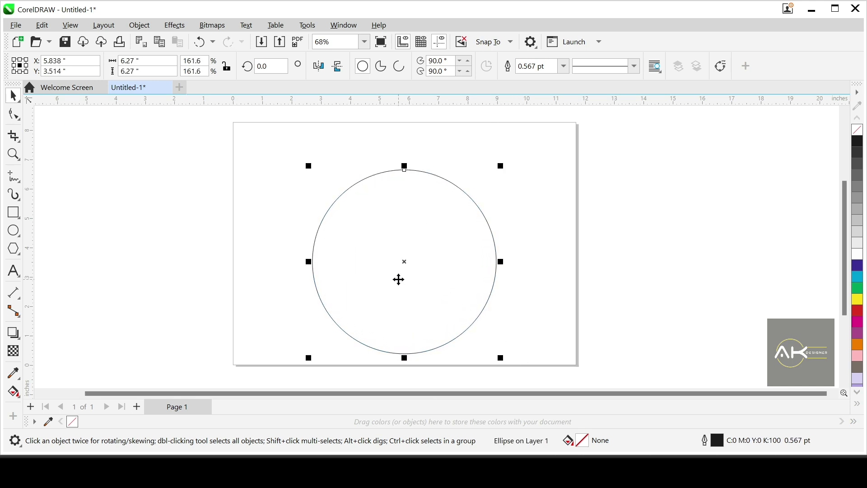
{"action": "left_click_drag", "start_coordinate": [399, 271], "coordinate": [365, 242]}
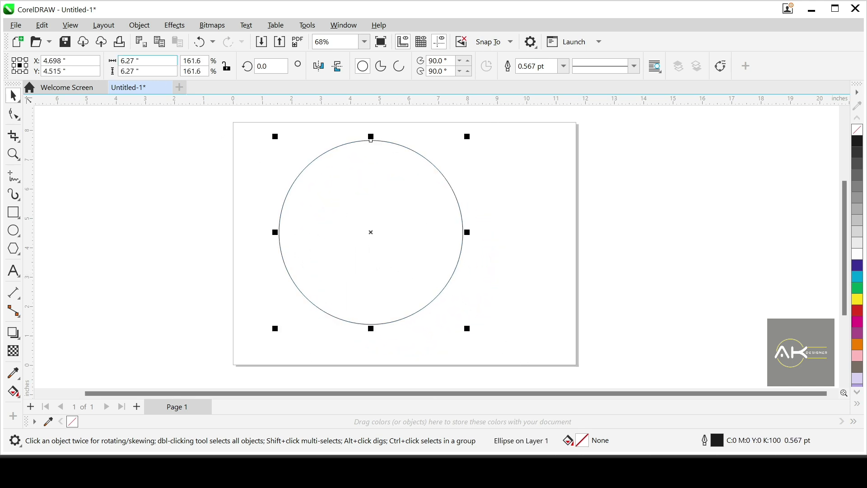
Step: Check the enlarged circle's width and height values to compare its proportions
{"action": "double_click", "coordinate": [129, 60]}
{"action": "double_click", "coordinate": [129, 71]}
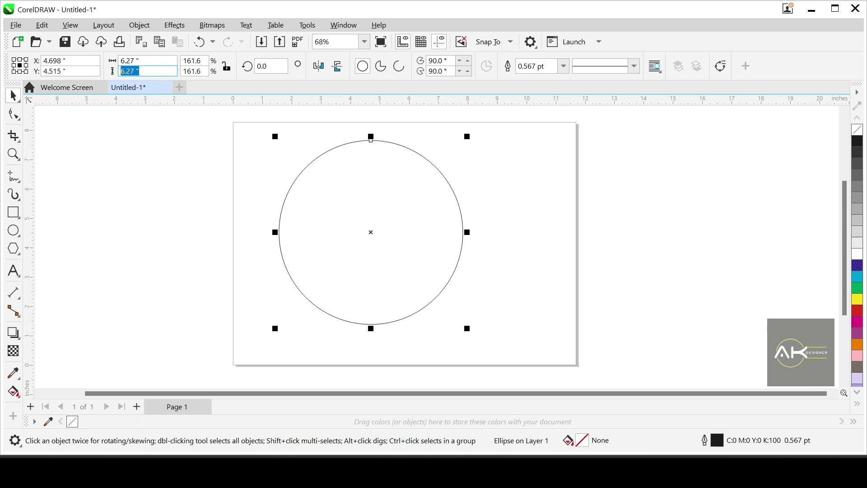
{"action": "left_click", "coordinate": [367, 230]}
{"action": "left_click", "coordinate": [445, 282]}
Step: Shrink the circle proportionally to about 3.3 inches in diameter and delete it
{"action": "left_click_drag", "start_coordinate": [467, 329], "coordinate": [381, 243]}
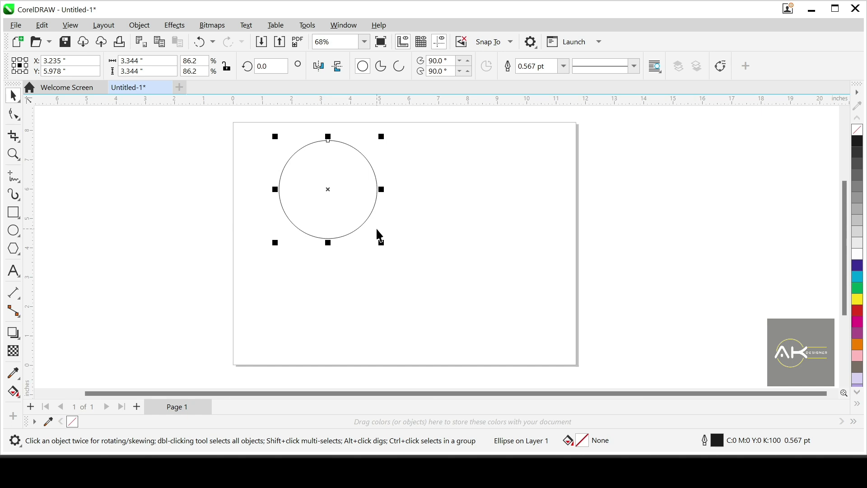
{"action": "key", "text": "Delete"}
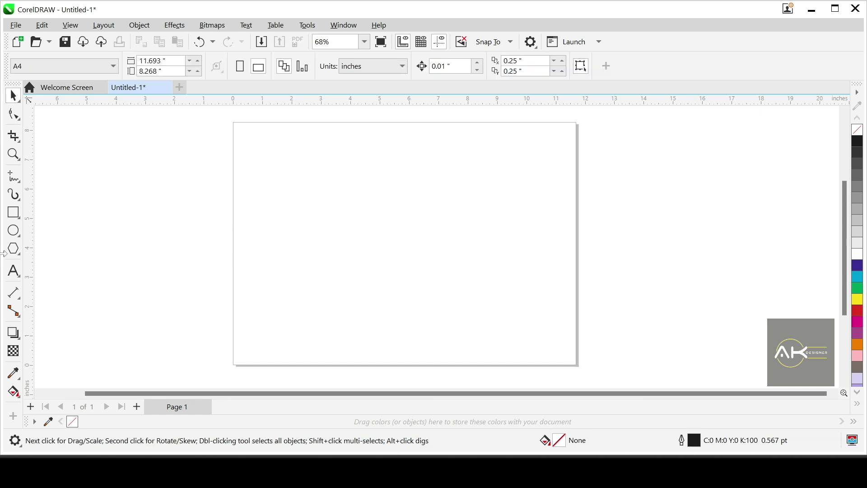
Step: Draw a perfect circle about 2.5 inches in diameter in the upper-left part of the page
{"action": "left_click", "coordinate": [13, 231]}
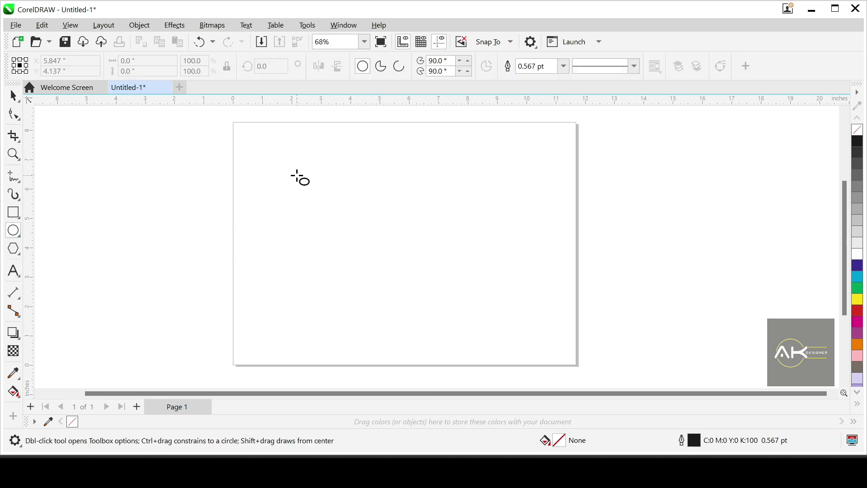
{"action": "left_click_drag", "start_coordinate": [297, 177], "coordinate": [368, 249]}
{"action": "key", "text": "space"}
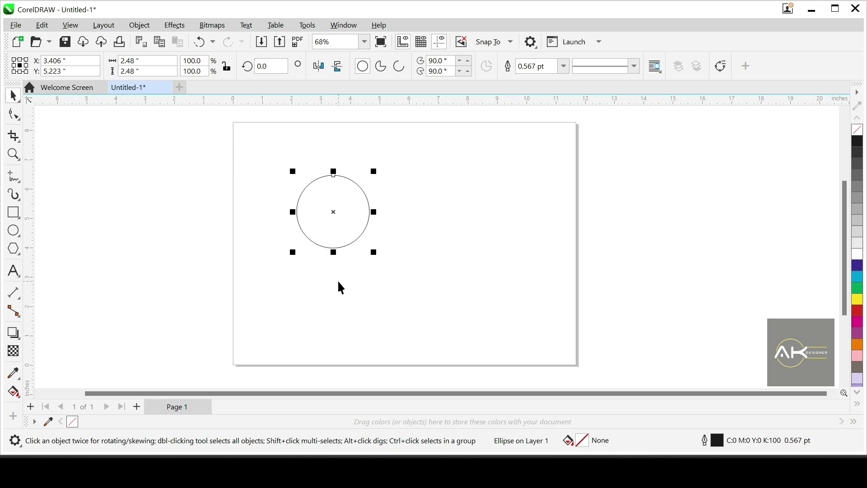
Step: Shrink the circle proportionally to about 0.7 inch in diameter
{"action": "scroll", "coordinate": [354, 253], "scroll_direction": "up", "scroll_amount": 1}
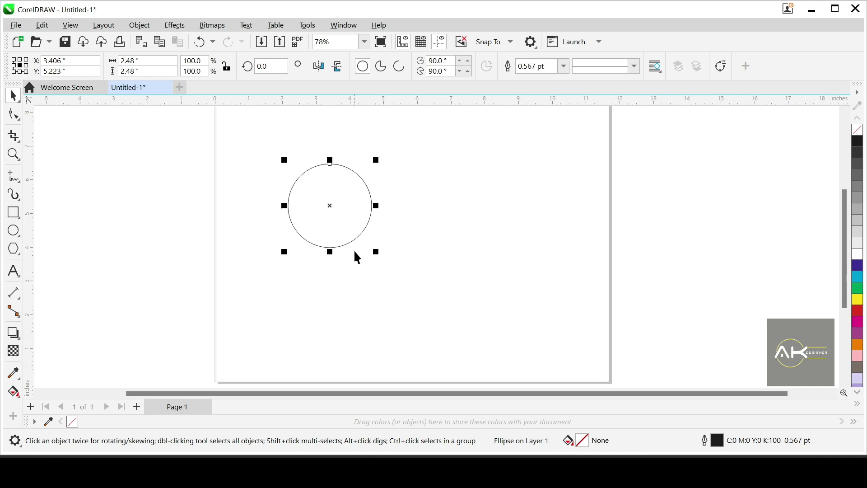
{"action": "scroll", "coordinate": [344, 177], "scroll_direction": "up", "scroll_amount": 1}
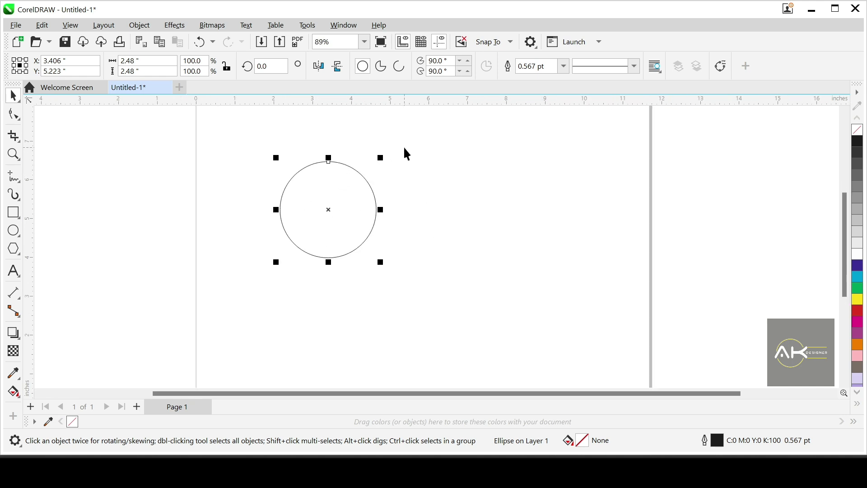
{"action": "scroll", "coordinate": [368, 170], "scroll_direction": "up", "scroll_amount": 1}
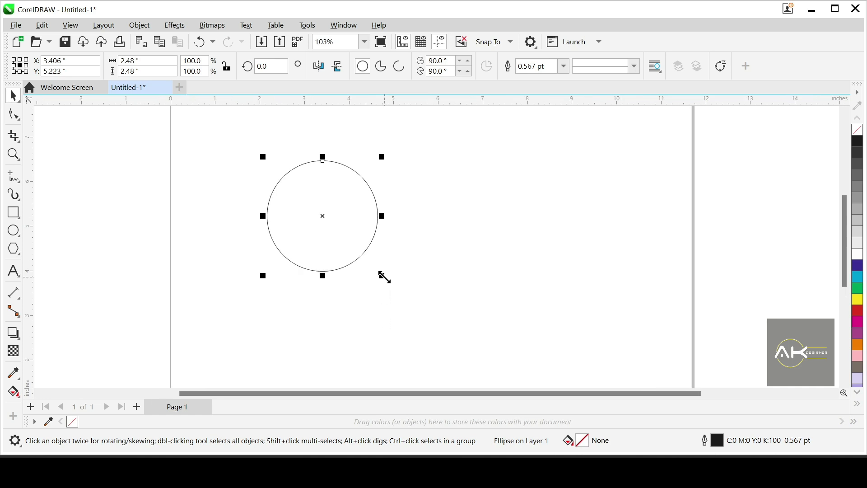
{"action": "left_click_drag", "start_coordinate": [385, 277], "coordinate": [323, 219]}
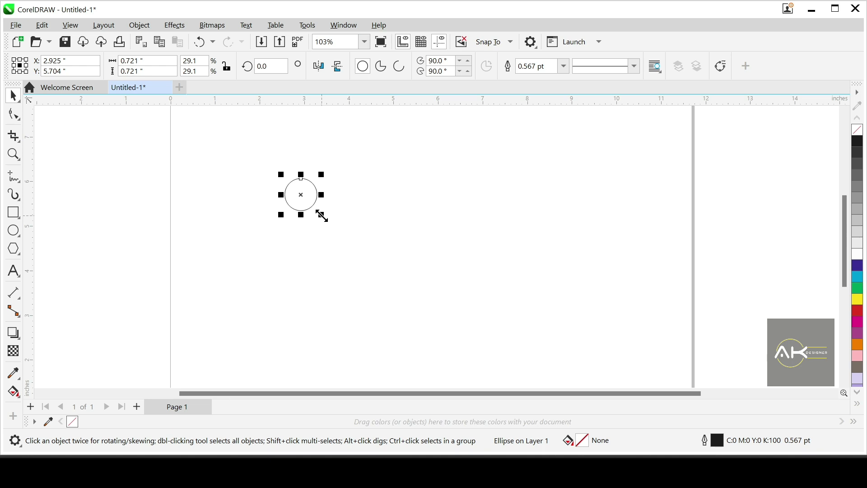
Step: Try enlarging the small circle about its centre to about 3.9 inches in diameter and moving it right, and undo both changes
{"action": "left_click_drag", "start_coordinate": [323, 216], "coordinate": [404, 288]}
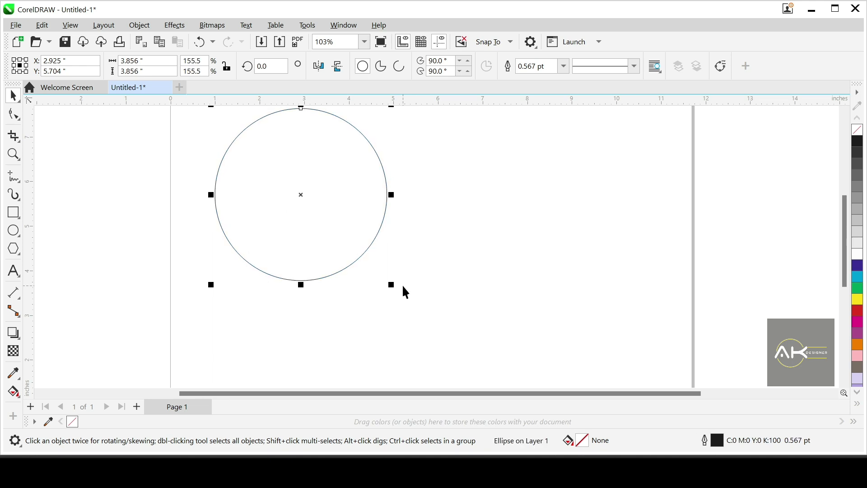
{"action": "scroll", "coordinate": [289, 310], "scroll_direction": "down", "scroll_amount": 1}
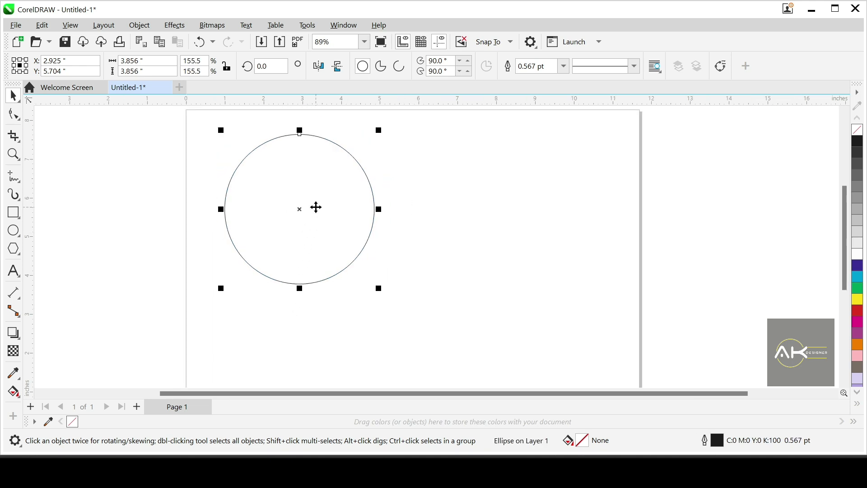
{"action": "scroll", "coordinate": [316, 207], "scroll_direction": "up", "scroll_amount": 1}
{"action": "left_click_drag", "start_coordinate": [316, 207], "coordinate": [465, 208]}
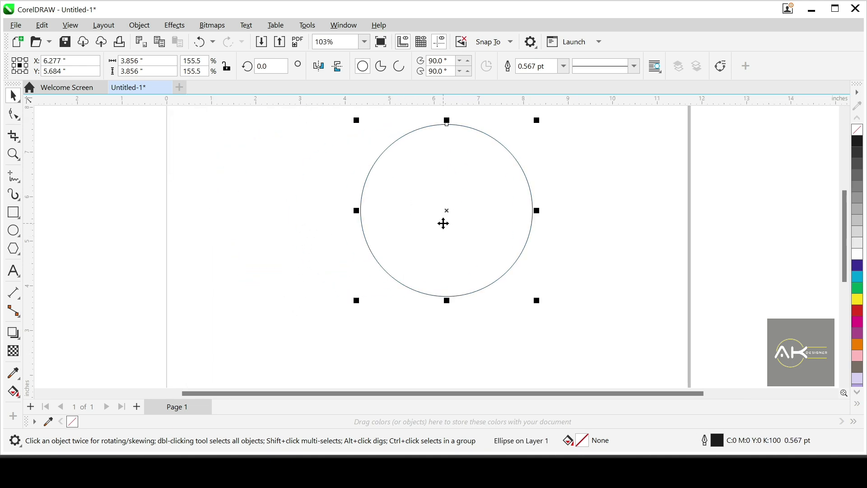
{"action": "key", "text": "ctrl+z"}
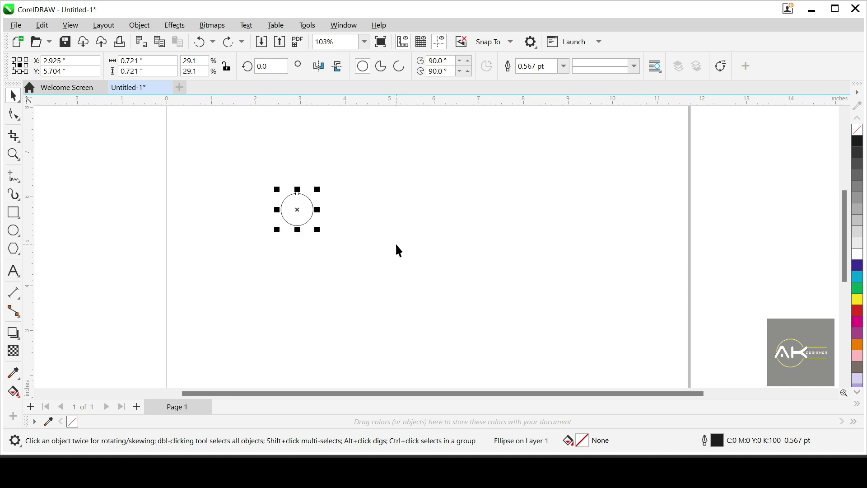
Step: Move the small circle about 0.9 inch to the right and delete it
{"action": "left_click_drag", "start_coordinate": [297, 220], "coordinate": [341, 220]}
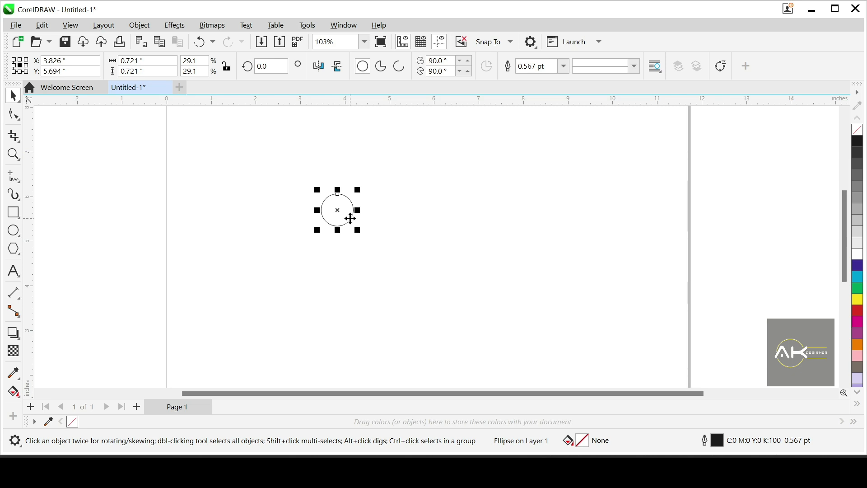
{"action": "key", "text": "Delete"}
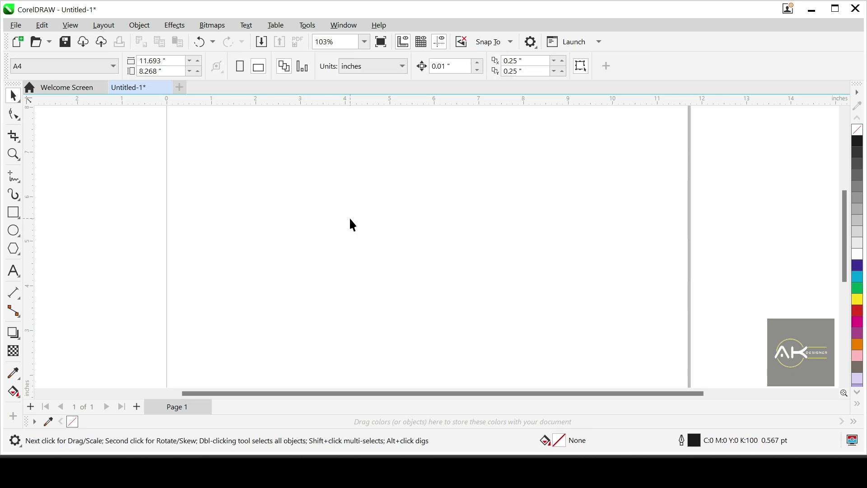
Step: Draw a perfect circle about 3 inches in diameter on the page and move it up and slightly left
{"action": "left_click", "coordinate": [13, 238]}
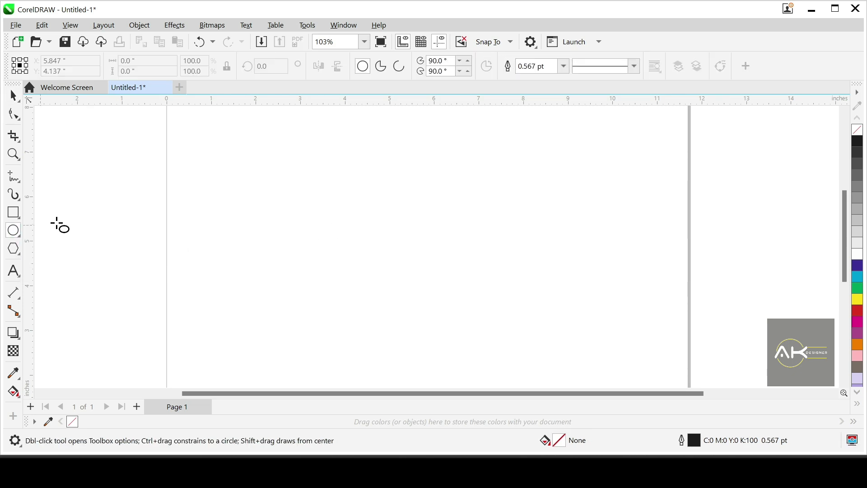
{"action": "left_click_drag", "start_coordinate": [317, 200], "coordinate": [450, 315]}
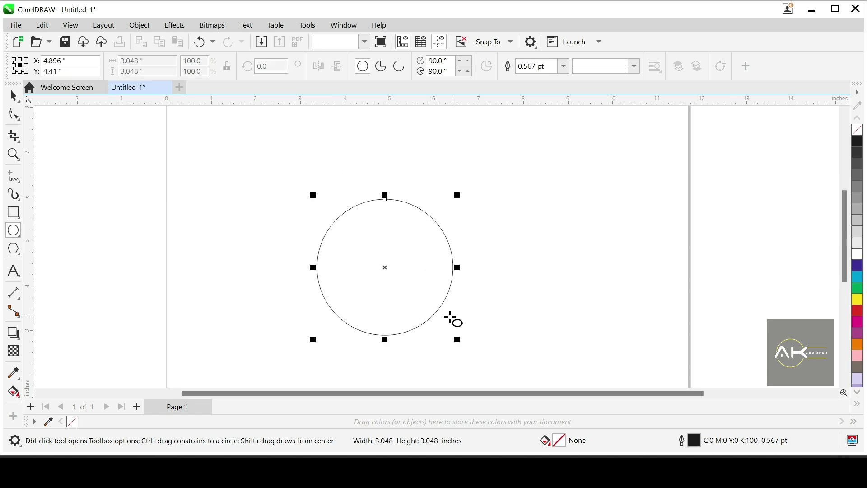
{"action": "key", "text": "space"}
{"action": "left_click_drag", "start_coordinate": [372, 277], "coordinate": [346, 234]}
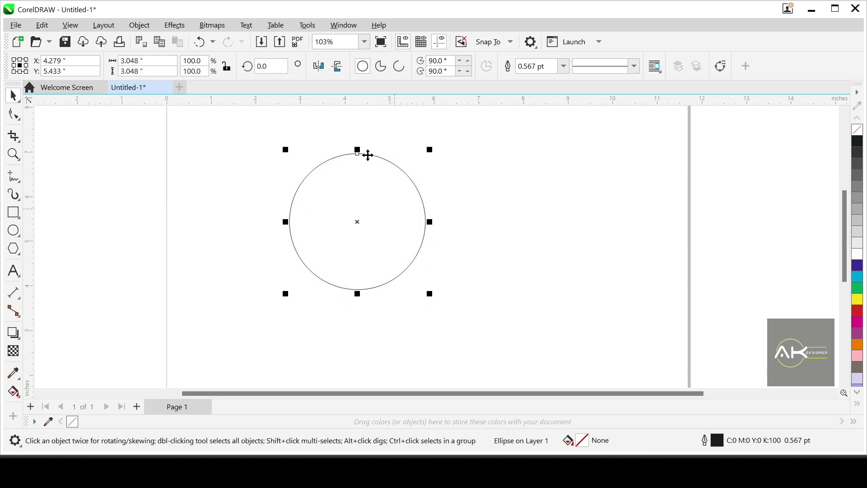
Step: Convert the circle into a pie shape from 0° to 270° and move it slightly down and left
{"action": "left_click", "coordinate": [399, 68]}
{"action": "left_click", "coordinate": [388, 73]}
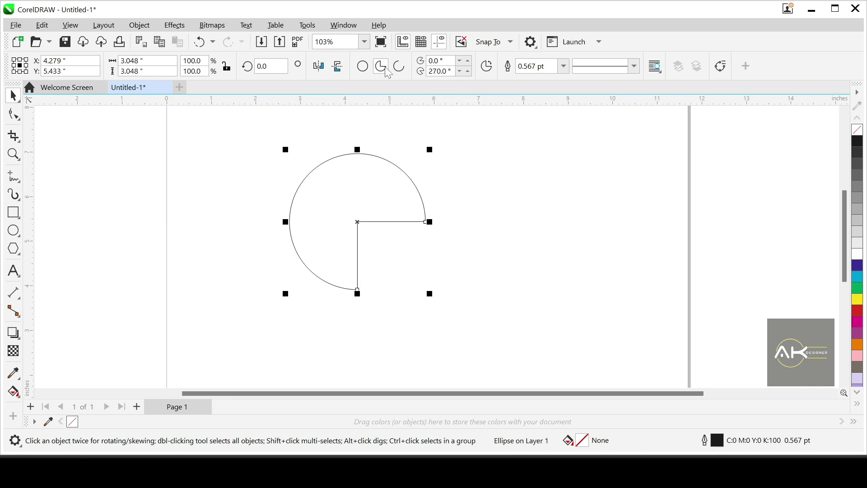
{"action": "left_click_drag", "start_coordinate": [383, 194], "coordinate": [352, 194]}
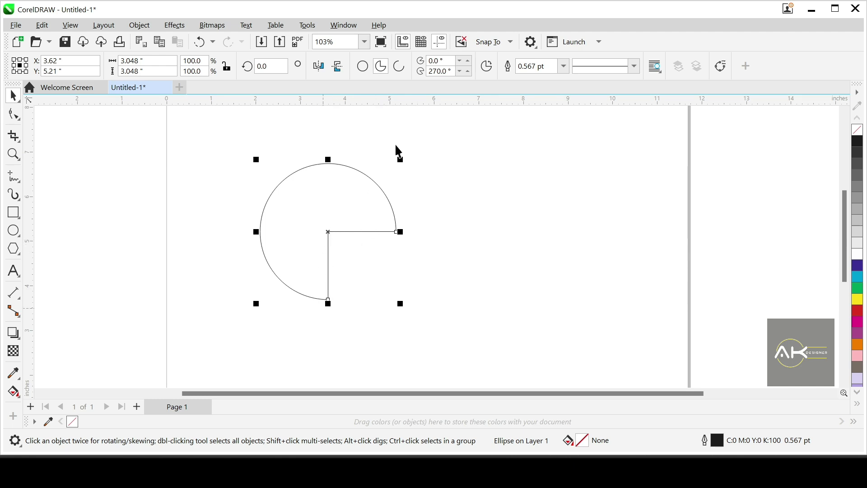
Step: Convert the pie into an open arc and view its outline without the selection
{"action": "left_click", "coordinate": [399, 67]}
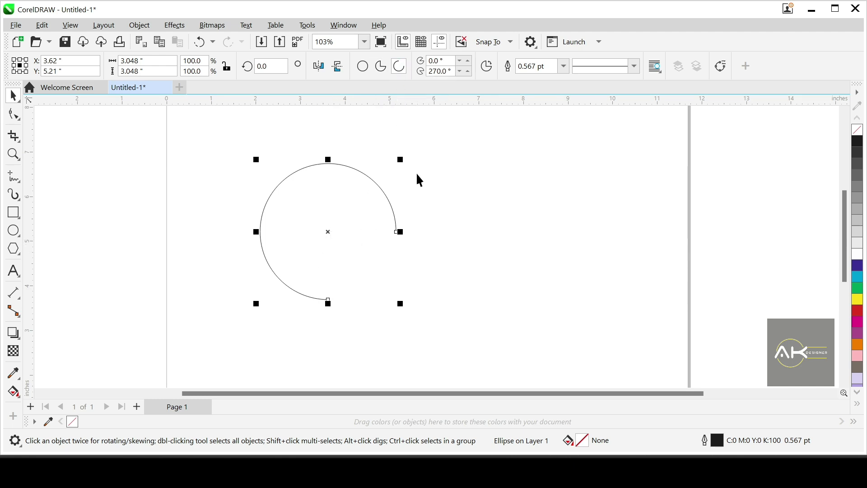
{"action": "left_click", "coordinate": [462, 247]}
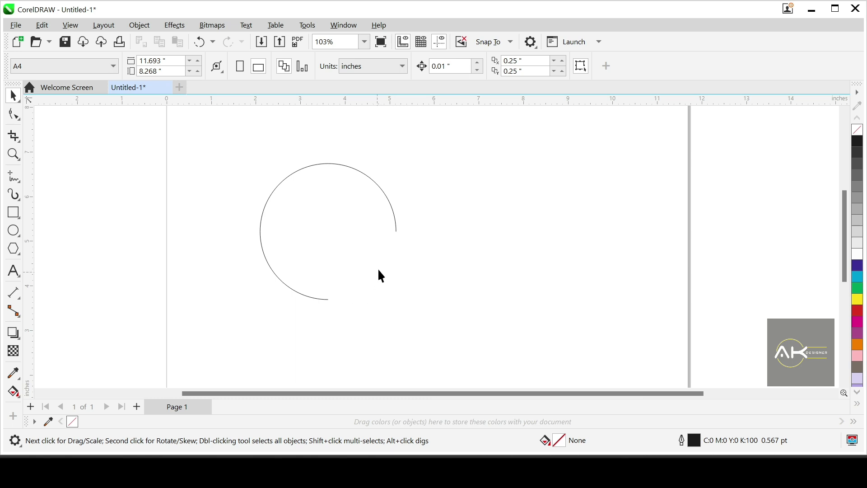
{"action": "left_click", "coordinate": [389, 229]}
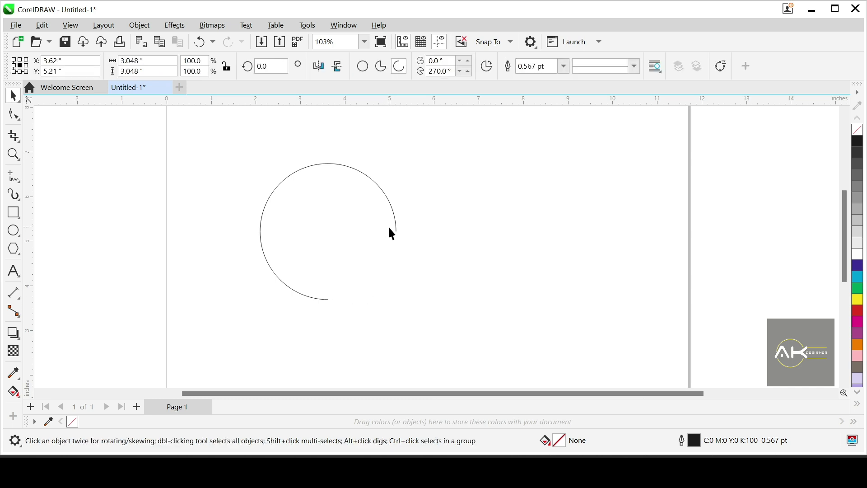
Step: Change the arc back into a pie shape and view its closed outline unselected
{"action": "left_click", "coordinate": [370, 73]}
{"action": "left_click", "coordinate": [382, 68]}
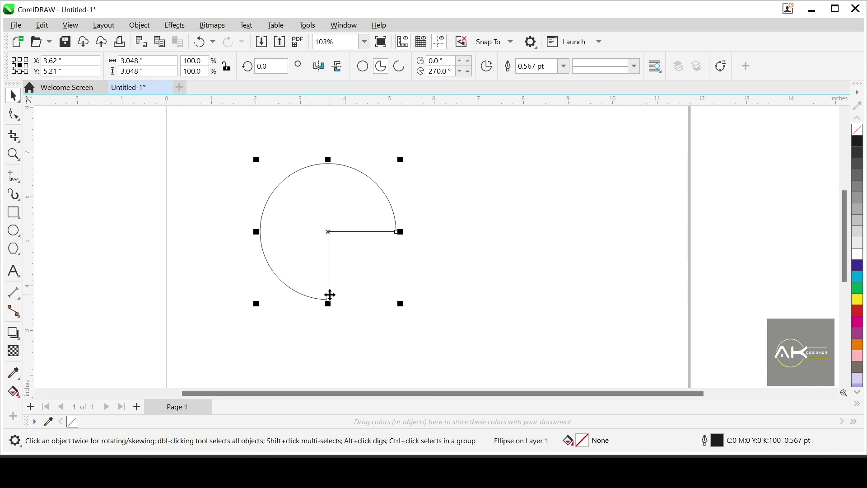
{"action": "left_click", "coordinate": [381, 241]}
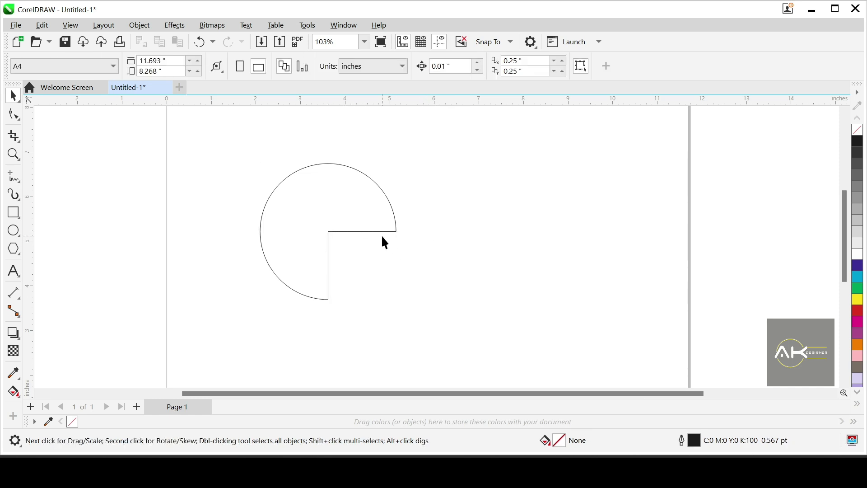
Step: Use the Shape tool to move the pie's lower end node round to an end angle of about 332°, narrowing the opening
{"action": "left_click", "coordinate": [387, 233]}
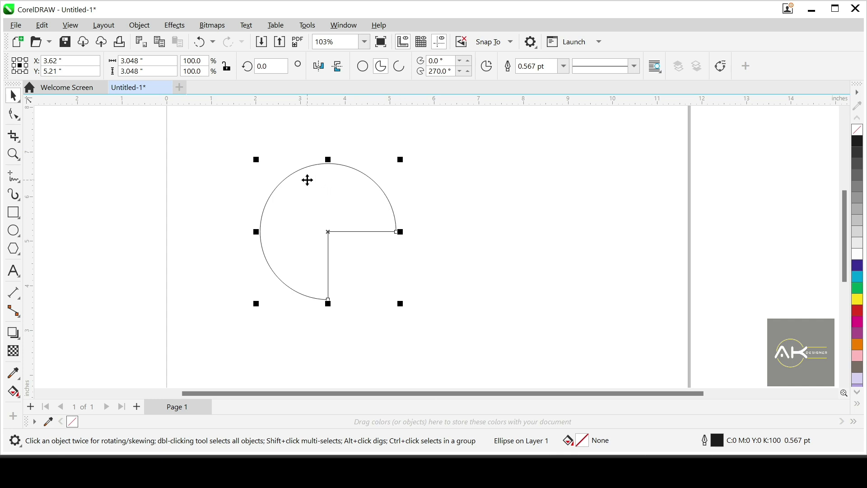
{"action": "left_click", "coordinate": [16, 117]}
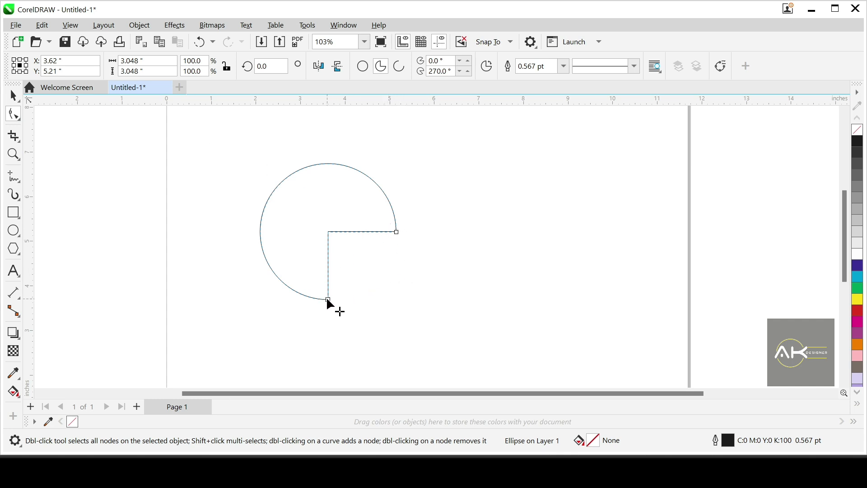
{"action": "left_click_drag", "start_coordinate": [327, 299], "coordinate": [355, 246]}
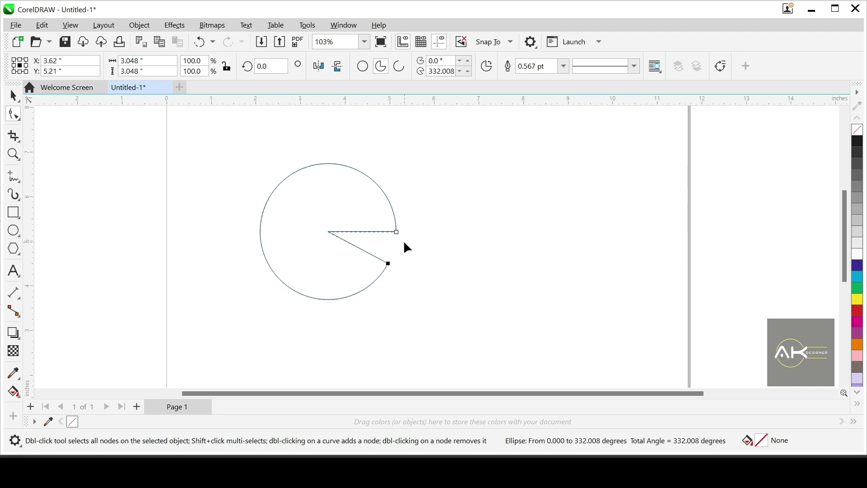
Step: Convert the pie into an open arc and move its start node to a starting angle of about 356°
{"action": "left_click", "coordinate": [399, 70]}
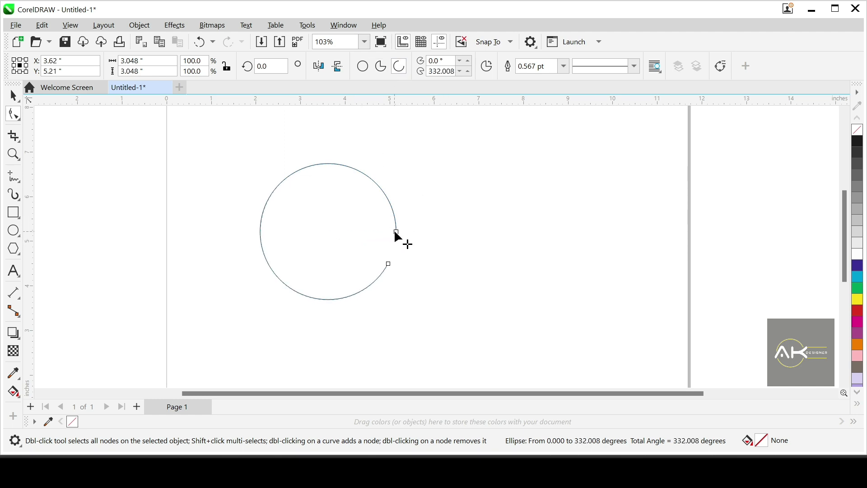
{"action": "mouse_move", "coordinate": [396, 231]}
{"action": "left_mouse_down"}
{"action": "mouse_move", "coordinate": [405, 160]}
{"action": "mouse_move", "coordinate": [373, 185]}
{"action": "mouse_move", "coordinate": [399, 235]}
{"action": "left_mouse_up"}
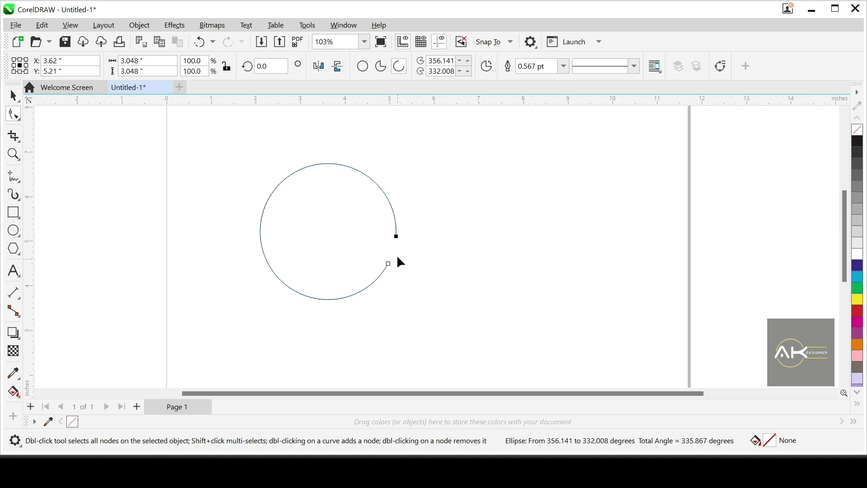
Step: Restore the arc to a full circle and move it up and left to about X 3.377", Y 5.423"
{"action": "left_click", "coordinate": [369, 69]}
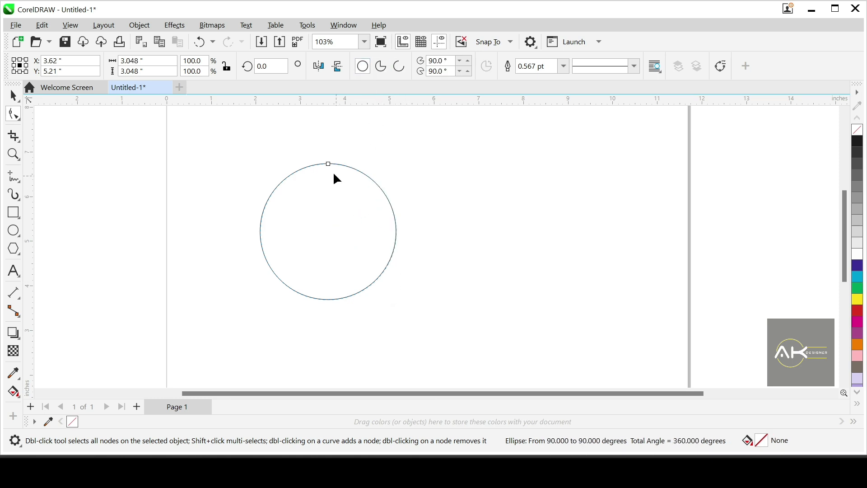
{"action": "left_click", "coordinate": [11, 102]}
{"action": "left_click_drag", "start_coordinate": [364, 248], "coordinate": [353, 237]}
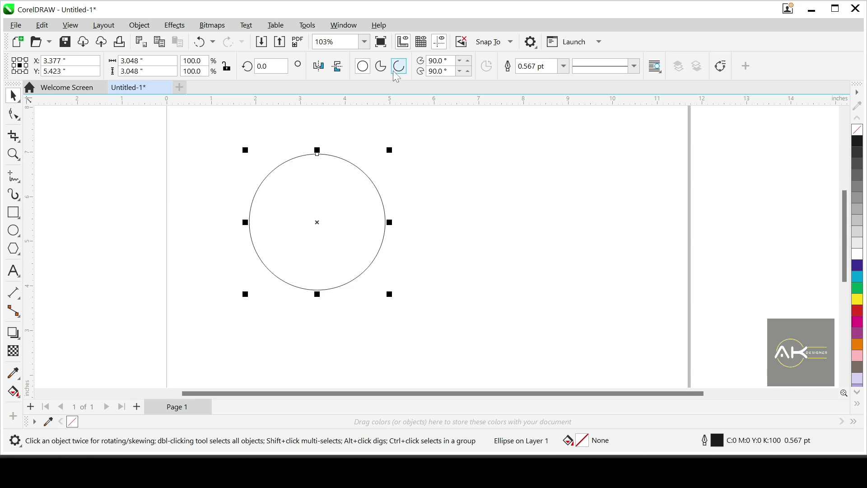
Step: Use the Shape tool to turn the circle into a pie ending at about 9°, and reshape it as an arc ending at about 334°
{"action": "left_click", "coordinate": [14, 115]}
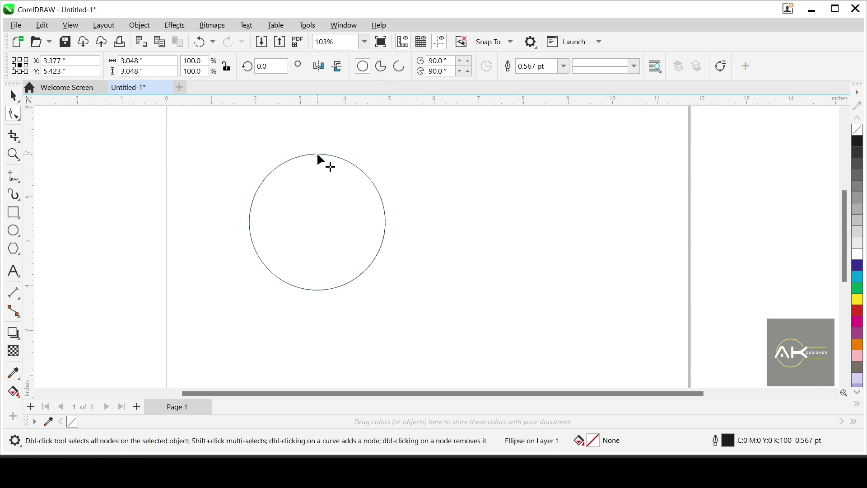
{"action": "left_click_drag", "start_coordinate": [318, 155], "coordinate": [367, 216]}
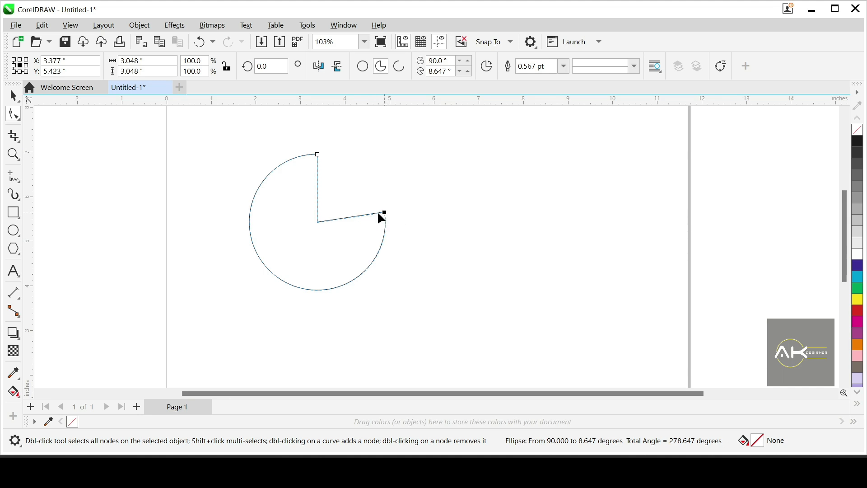
{"action": "left_click_drag", "start_coordinate": [378, 214], "coordinate": [400, 261]}
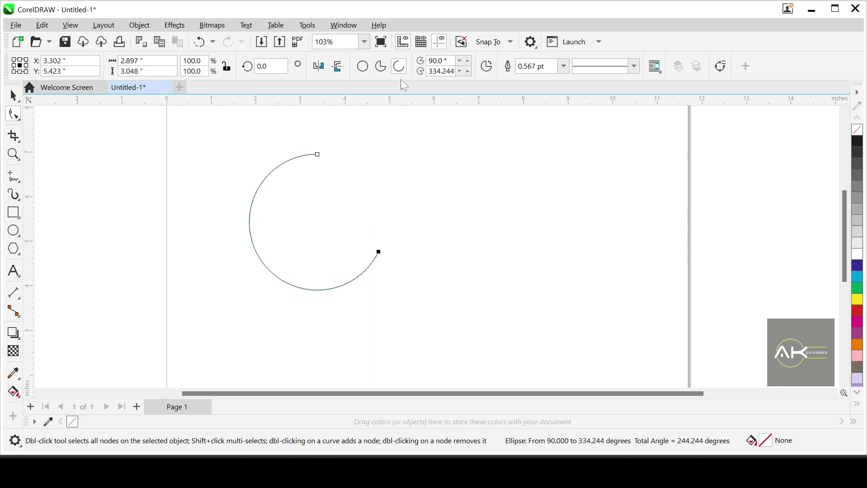
Step: Move the end node inside the curve for pies ending at about 28° and 339°, and outside it for an arc ending at about 20°
{"action": "left_click_drag", "start_coordinate": [379, 251], "coordinate": [340, 210]}
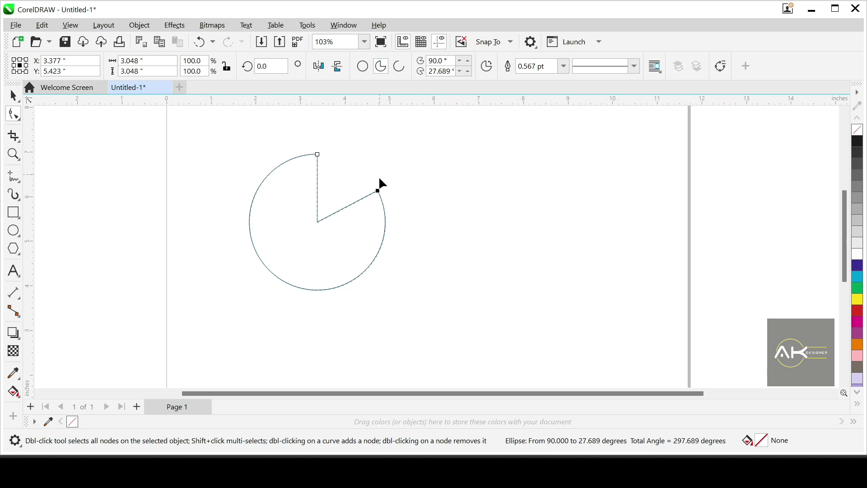
{"action": "left_click_drag", "start_coordinate": [378, 192], "coordinate": [337, 230]}
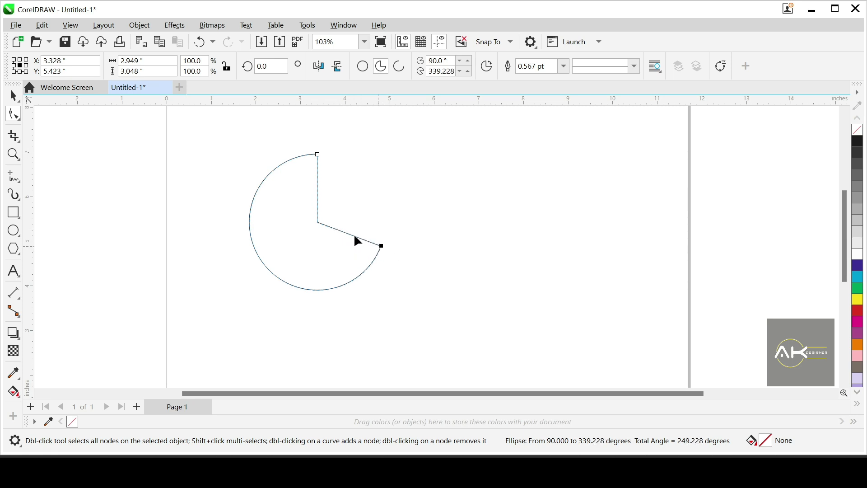
{"action": "left_click_drag", "start_coordinate": [381, 246], "coordinate": [403, 192]}
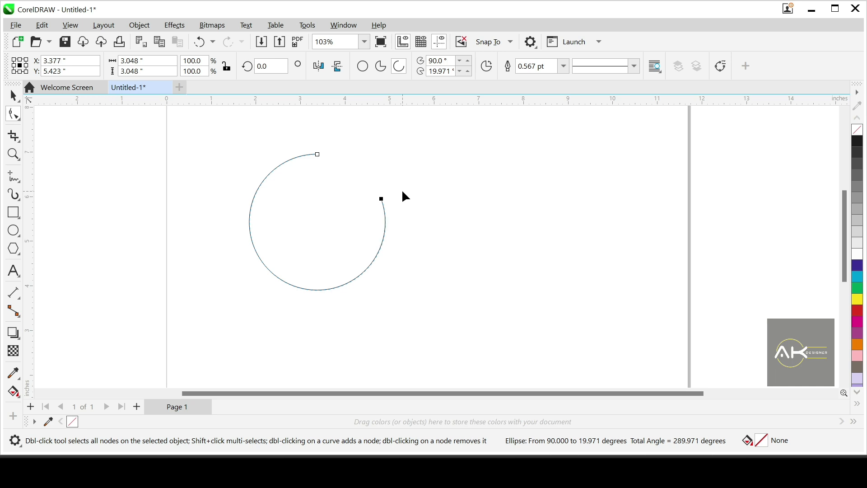
Step: Delete the arc from the page
{"action": "key", "text": "space"}
{"action": "left_click_drag", "start_coordinate": [312, 261], "coordinate": [348, 273]}
{"action": "key", "text": "Delete"}
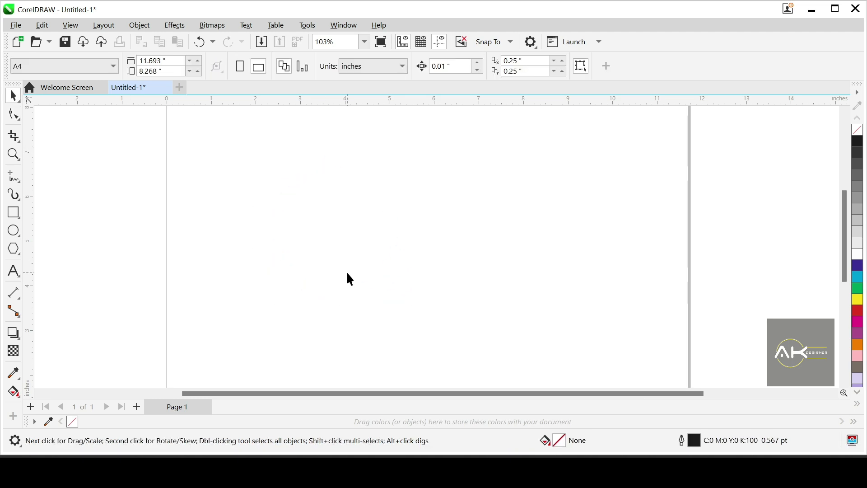
Step: Draw a 3-point ellipse about 5.04" wide and 3.25" high on the upper page and move it across the page's left edge
{"action": "left_click", "coordinate": [13, 236]}
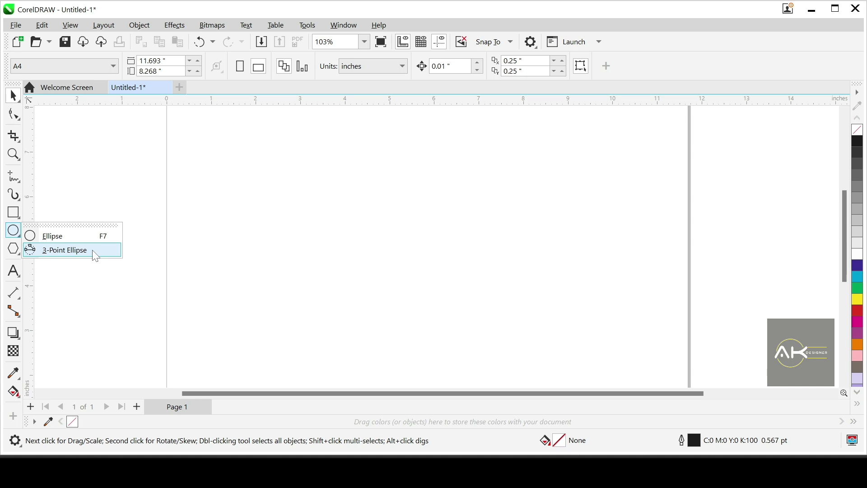
{"action": "mouse_move", "coordinate": [14, 212]}
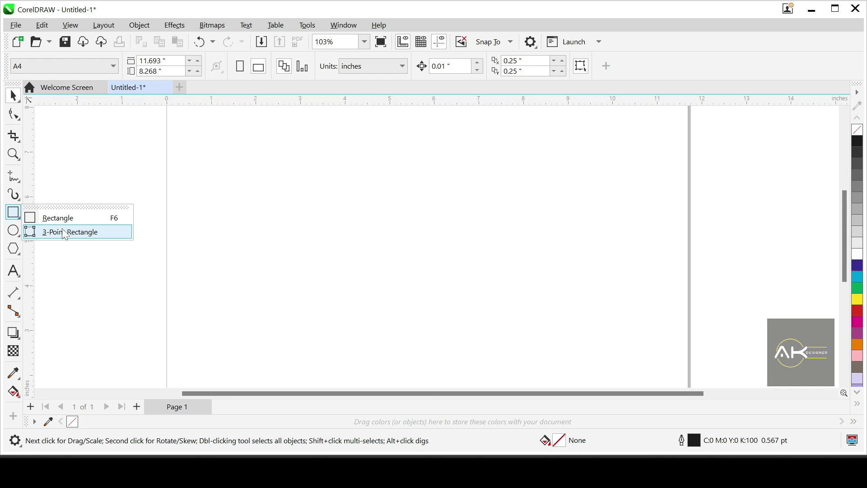
{"action": "mouse_move", "coordinate": [14, 230]}
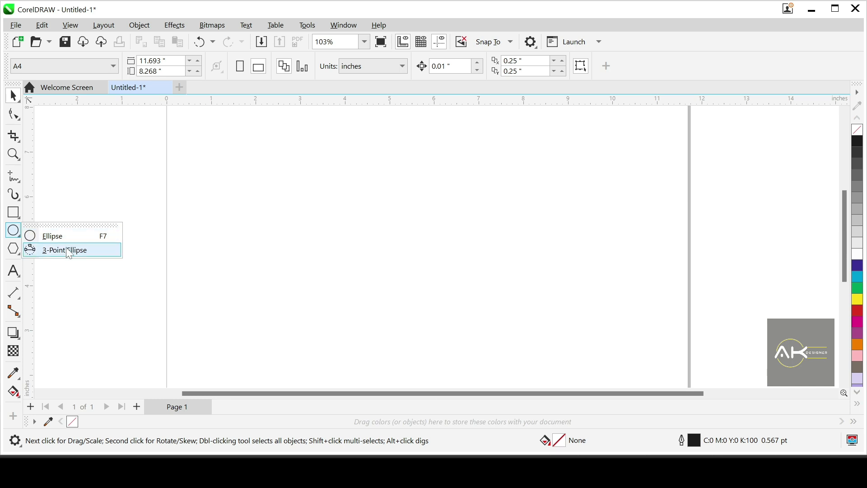
{"action": "left_click", "coordinate": [70, 251]}
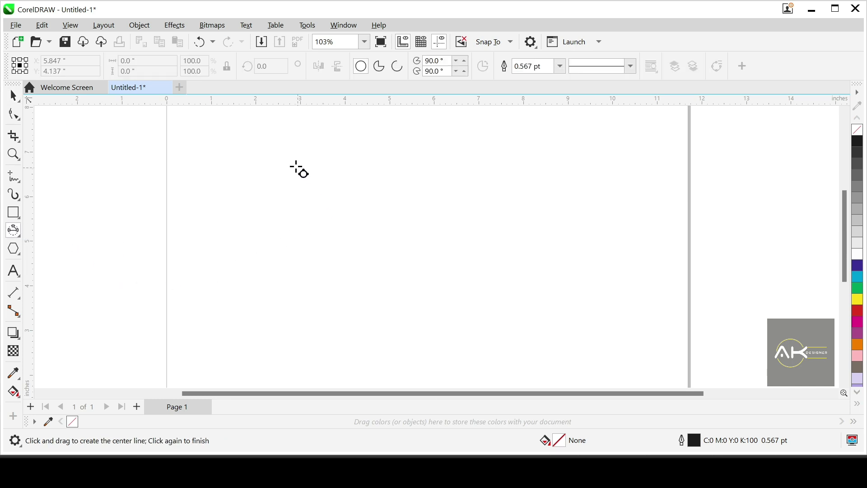
{"action": "scroll", "coordinate": [265, 248], "scroll_direction": "down", "scroll_amount": 2}
{"action": "scroll", "coordinate": [291, 246], "scroll_direction": "up", "scroll_amount": 1}
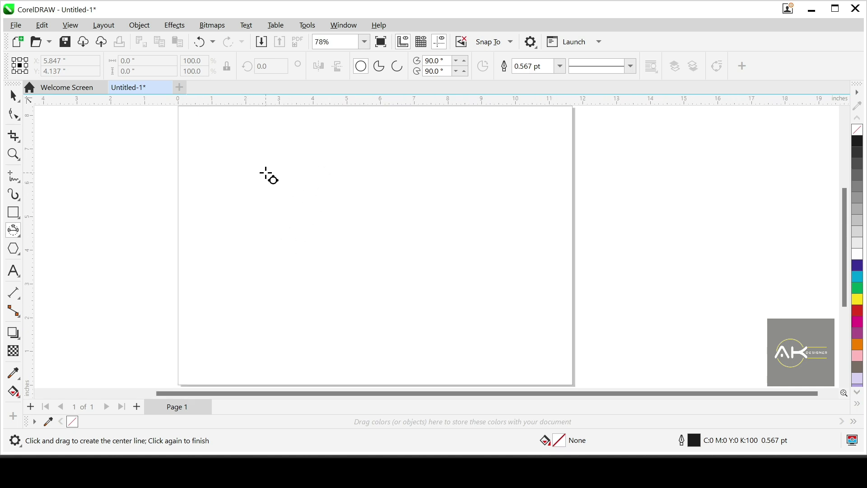
{"action": "left_click_drag", "start_coordinate": [266, 173], "coordinate": [436, 172]}
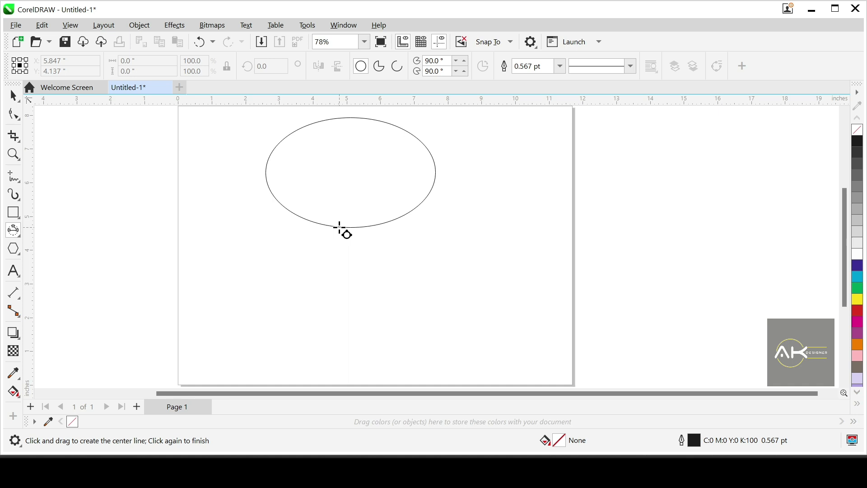
{"action": "left_click", "coordinate": [342, 229]}
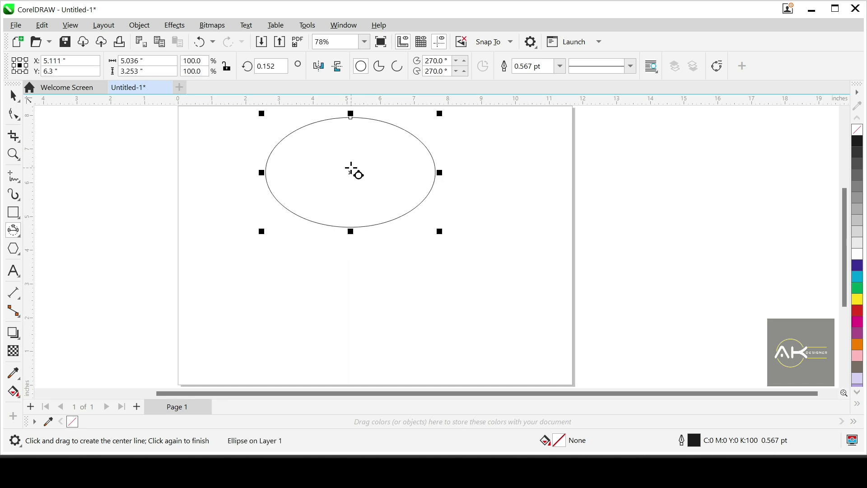
{"action": "key", "text": "space"}
{"action": "left_click_drag", "start_coordinate": [332, 185], "coordinate": [173, 215]}
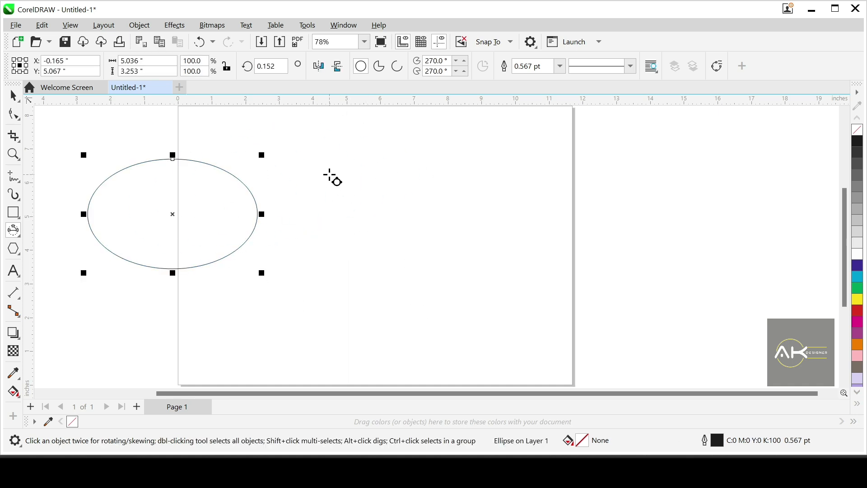
Step: Draw a circle about 5.52" in diameter with the 3-Point Ellipse tool and move it to about X 6.772", Y 4.502"
{"action": "left_click_drag", "start_coordinate": [330, 175], "coordinate": [493, 173]}
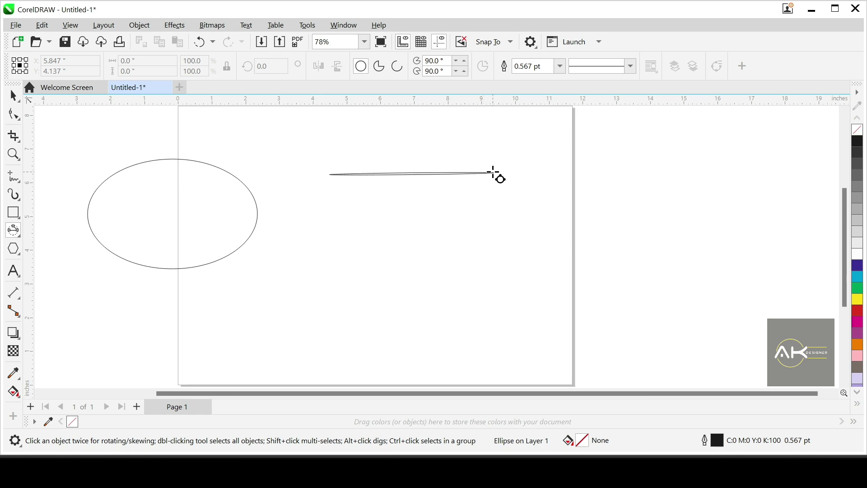
{"action": "left_click", "coordinate": [476, 183], "text": "ctrl"}
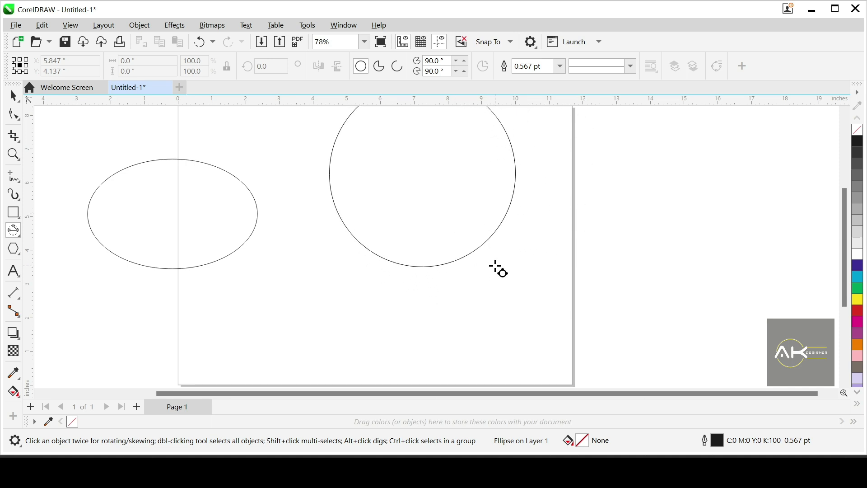
{"action": "left_click", "coordinate": [499, 270]}
{"action": "left_click_drag", "start_coordinate": [422, 174], "coordinate": [384, 214]}
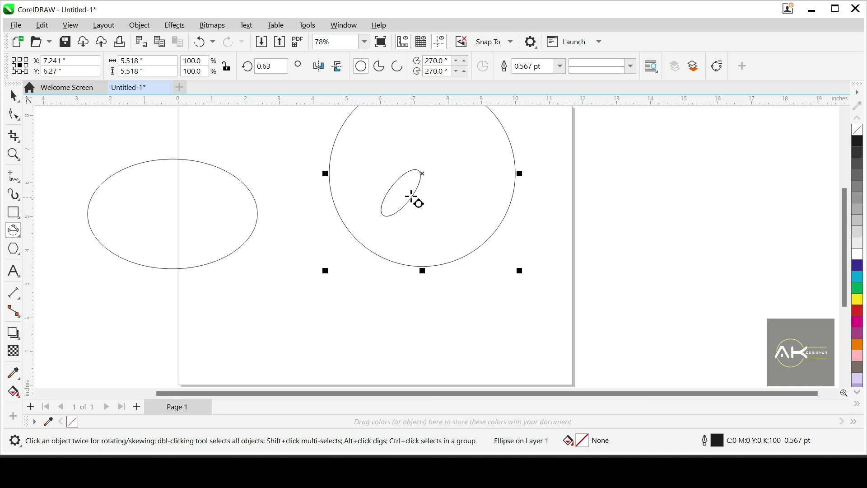
{"action": "key", "text": "Escape"}
{"action": "key", "text": "space"}
{"action": "left_click_drag", "start_coordinate": [423, 171], "coordinate": [411, 239]}
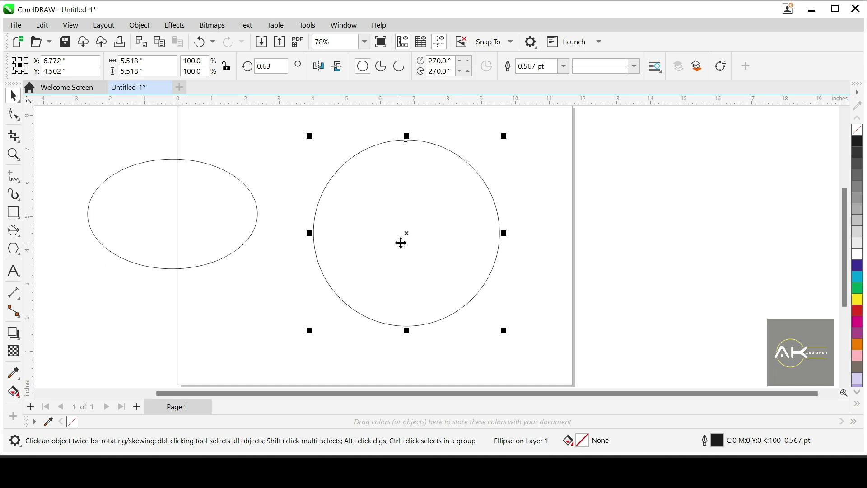
Step: Delete both the circle and the ellipse to clear the page
{"action": "scroll", "coordinate": [436, 248], "scroll_direction": "down", "scroll_amount": 1}
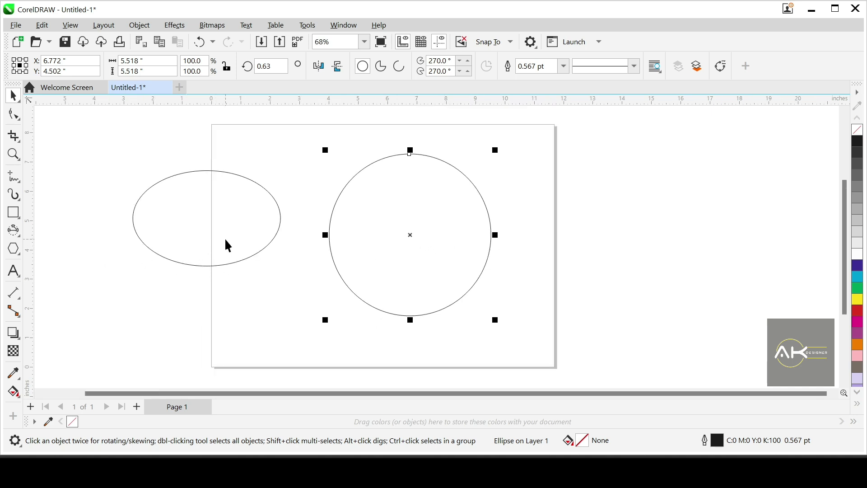
{"action": "key", "text": "Delete"}
{"action": "left_click", "coordinate": [244, 238]}
{"action": "key", "text": "Delete"}
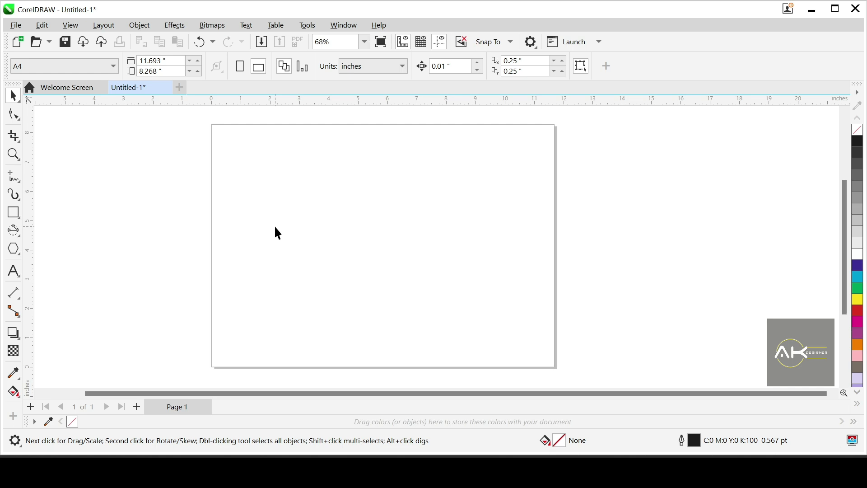
{"action": "scroll", "coordinate": [272, 226], "scroll_direction": "down", "scroll_amount": 1}
{"action": "scroll", "coordinate": [370, 285], "scroll_direction": "up", "scroll_amount": 1}
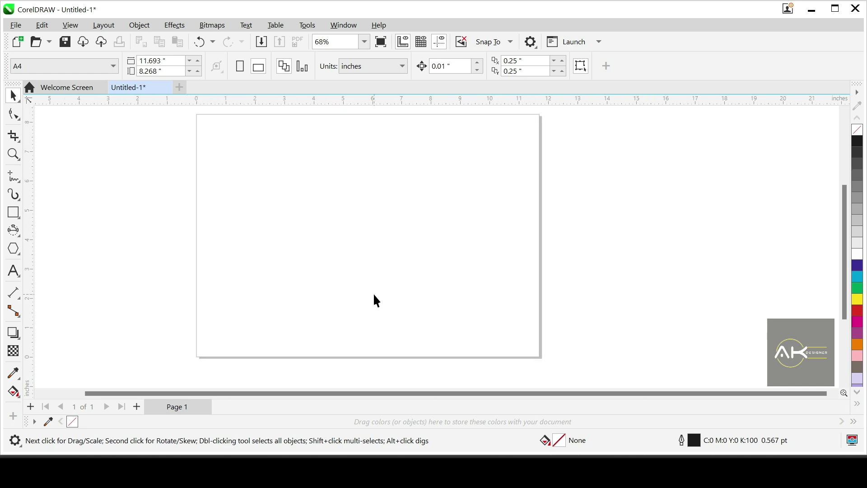